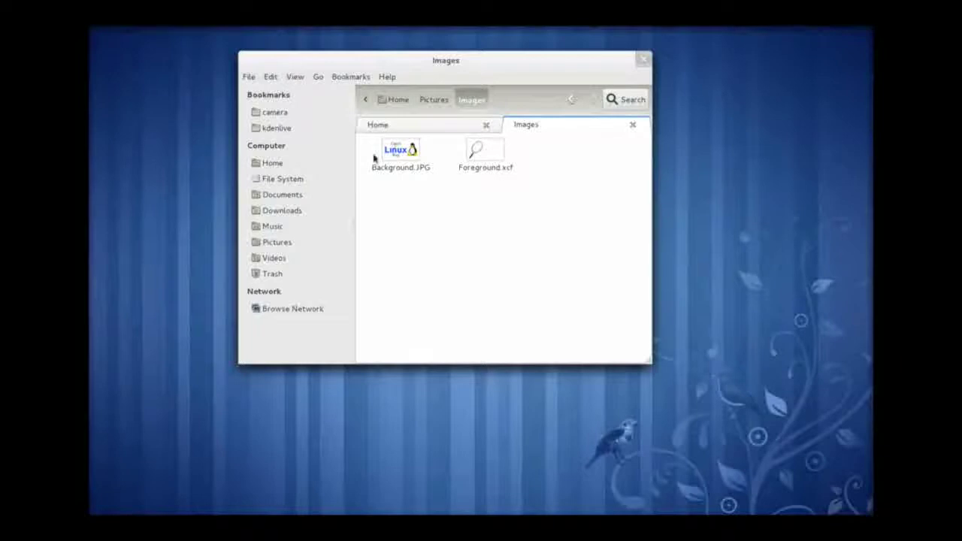
- Open Background.JPG with GNU Image Manipulation Program from its right-click menu
right_click(395, 148)
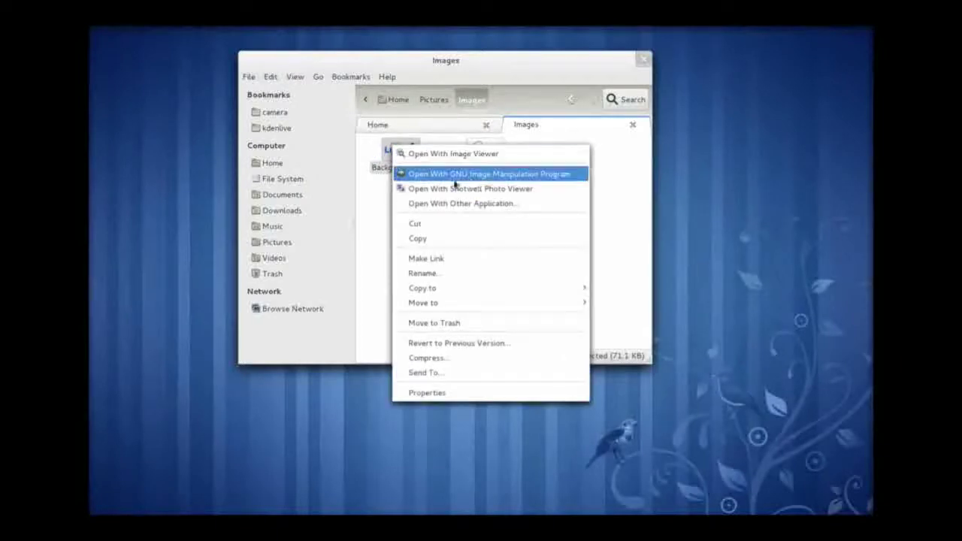
left_click(475, 174)
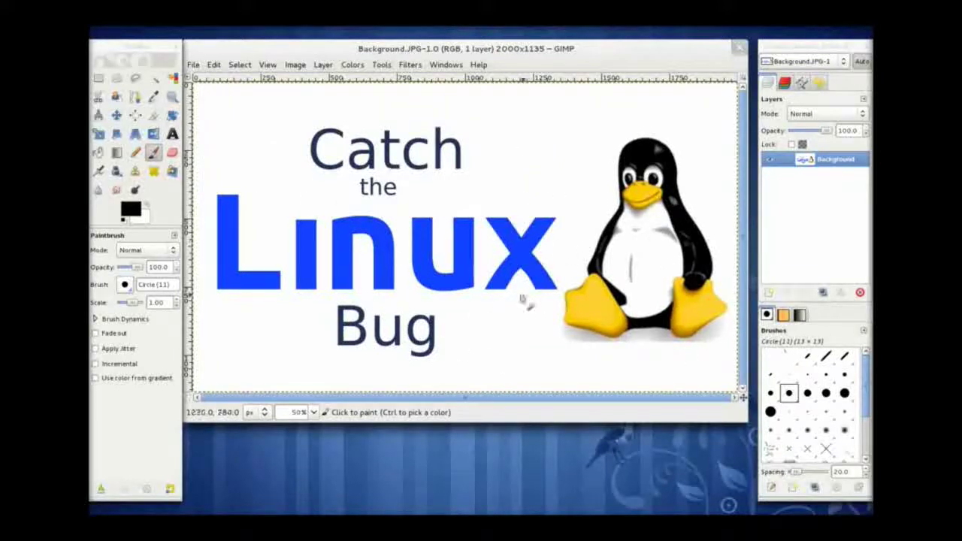
- Open Foreground.xcf in GIMP and make its magnifyingGlass layer active
left_click(194, 64)
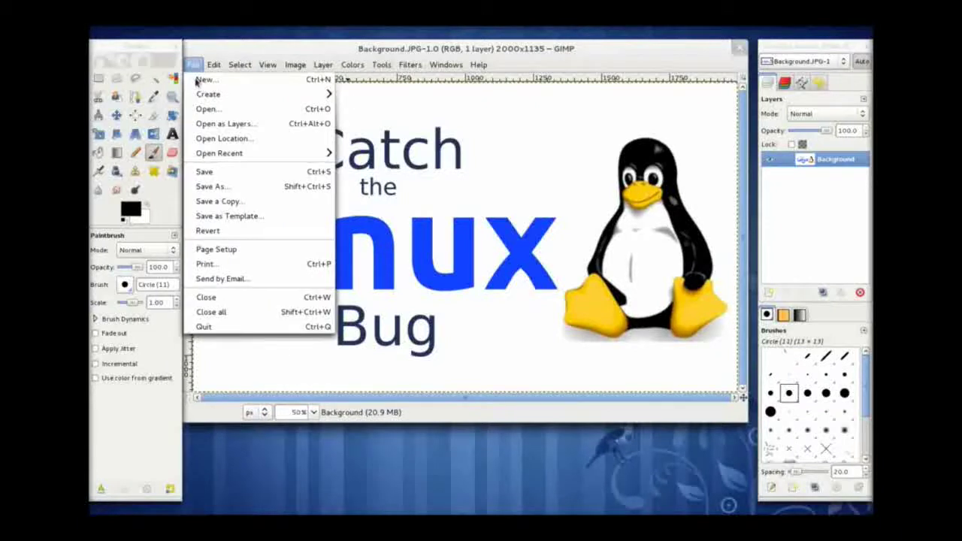
left_click(221, 112)
double_click(316, 154)
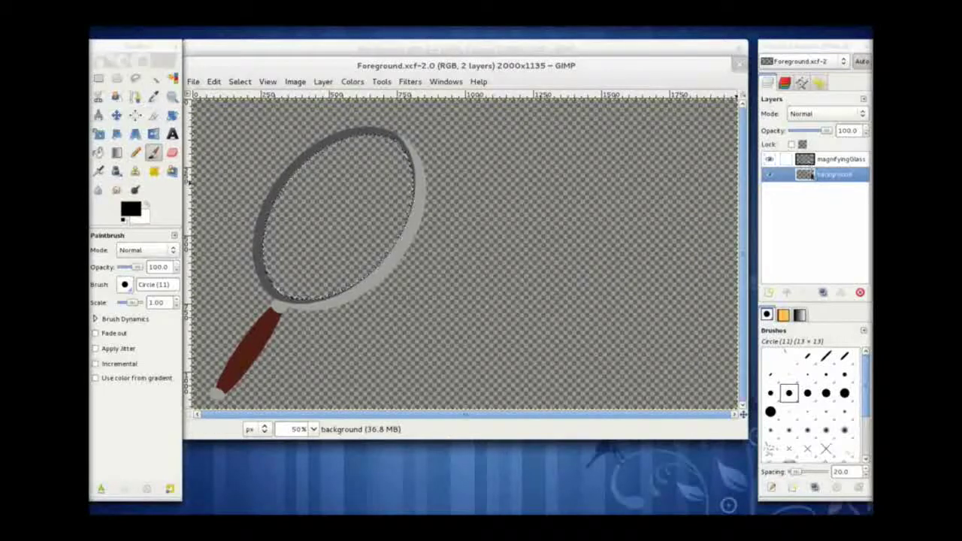
left_click(830, 159)
left_click(831, 174)
left_click(830, 159)
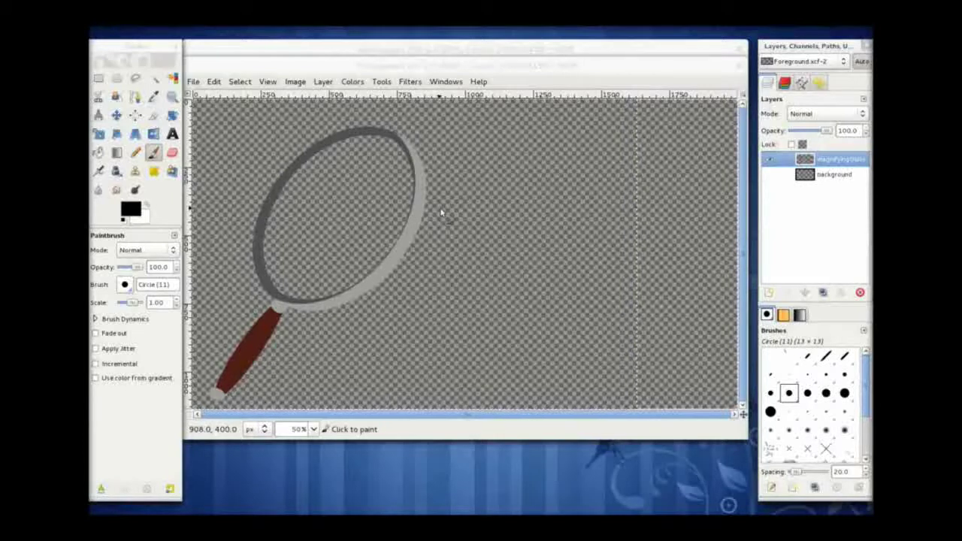
- Copy the magnifyingGlass layer into Background.JPG as a new layer named Foreground
key("ctrl+c")
key("alt+Tab")
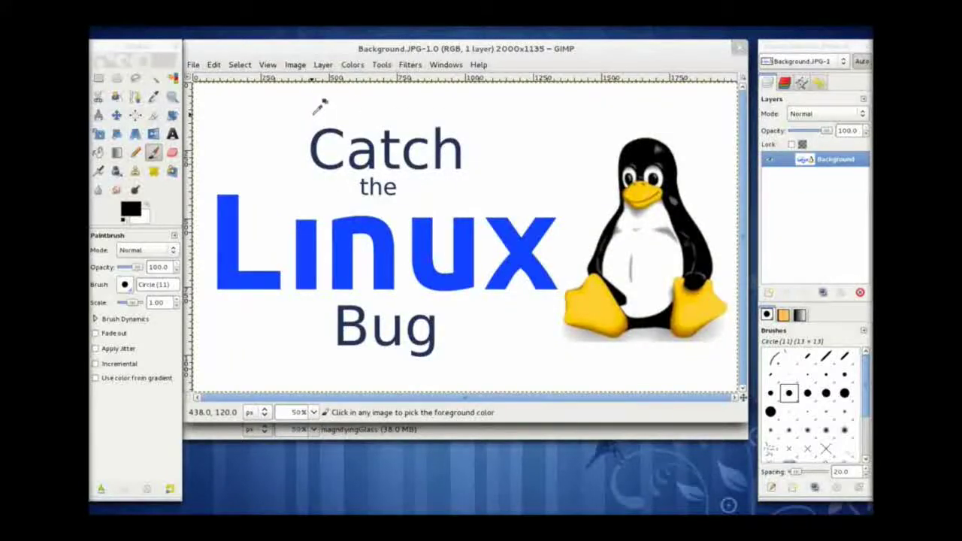
key("ctrl+v")
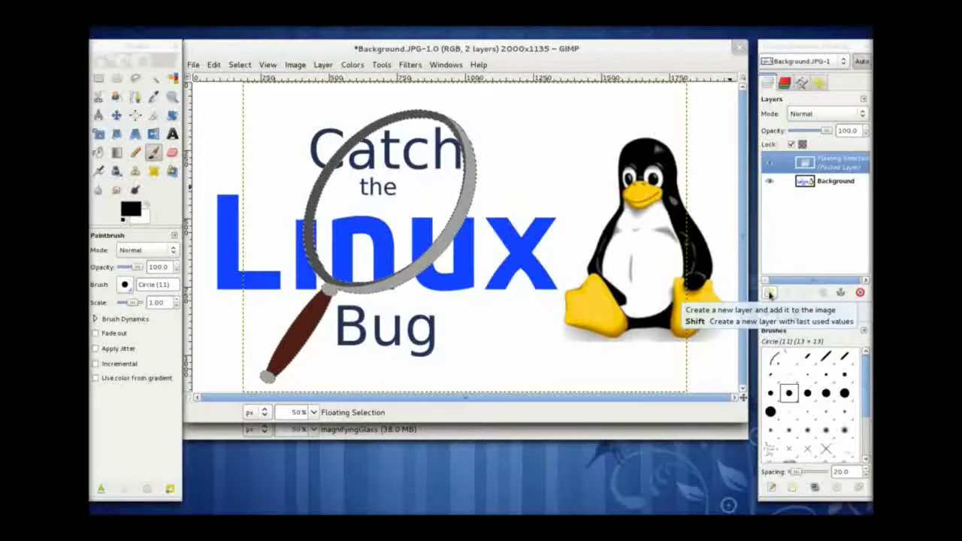
left_click(769, 293)
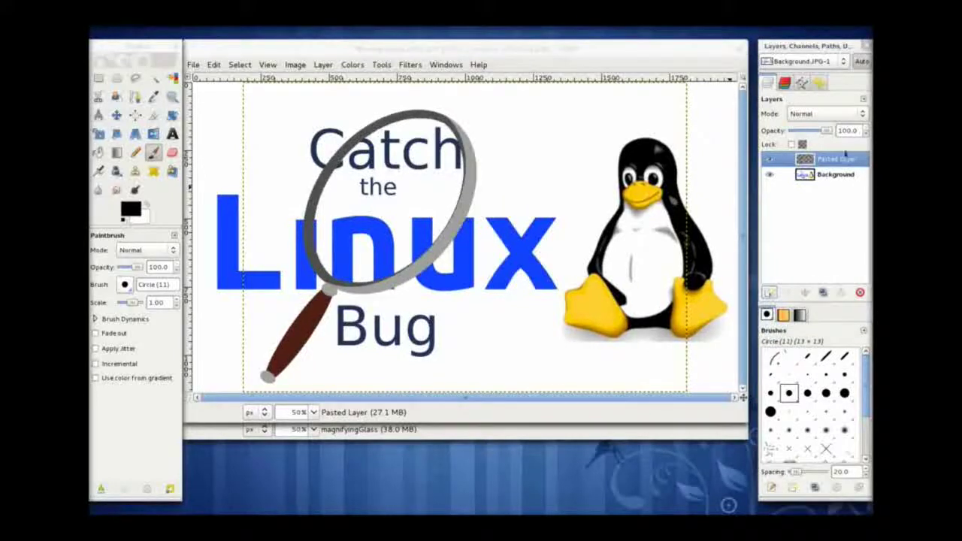
double_click(839, 159)
type("Moreground")
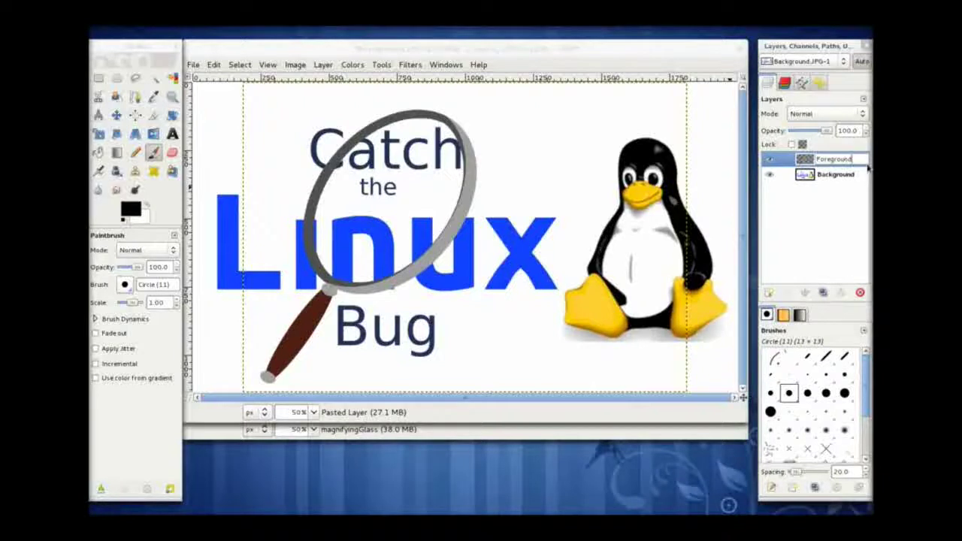
key("Return")
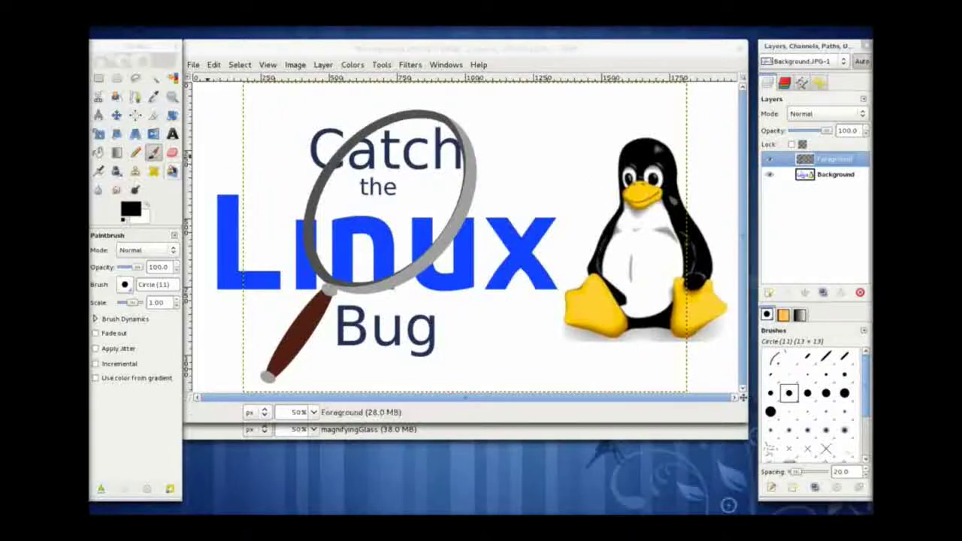
- With the Move tool, drag the magnifying glass left until its lens covers the L of Linux
left_click(117, 116)
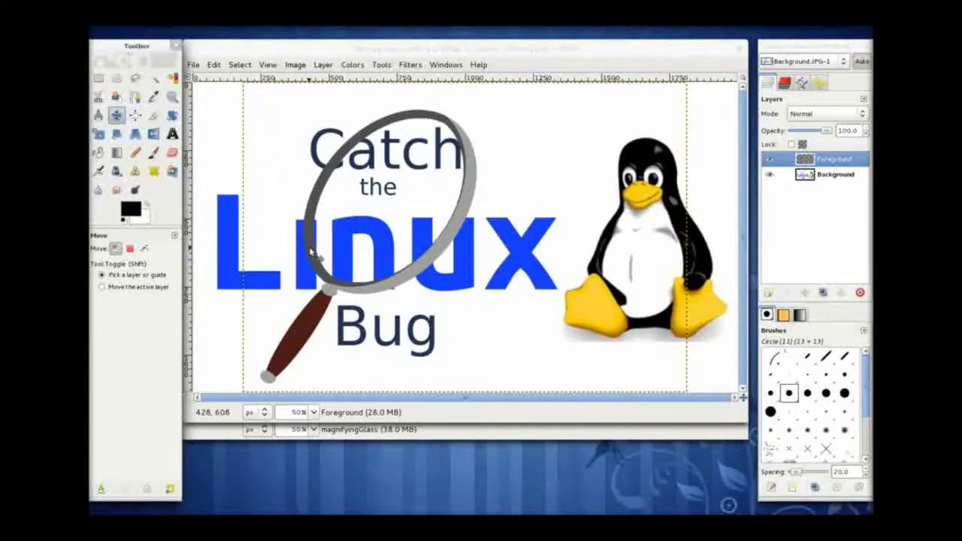
left_click_drag(312, 251, 176, 293)
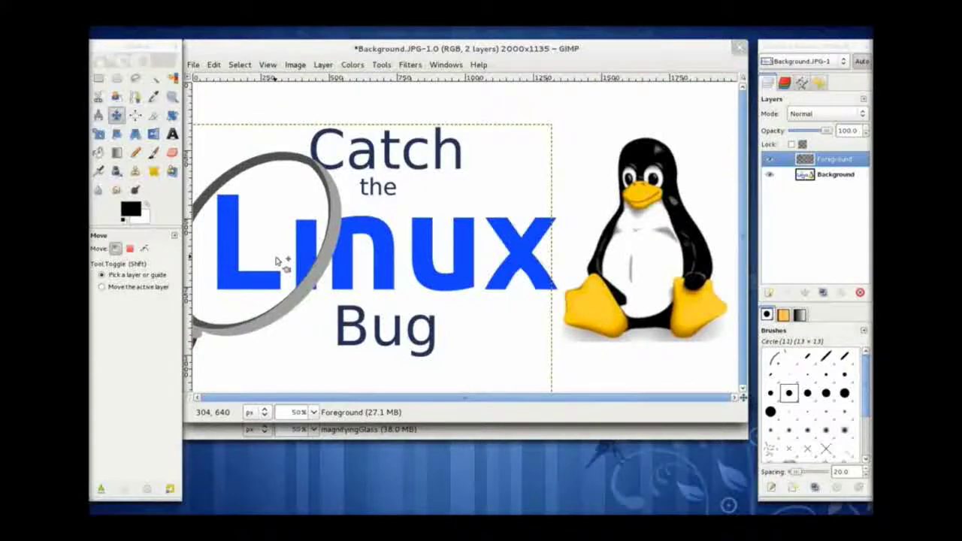
left_click(193, 66)
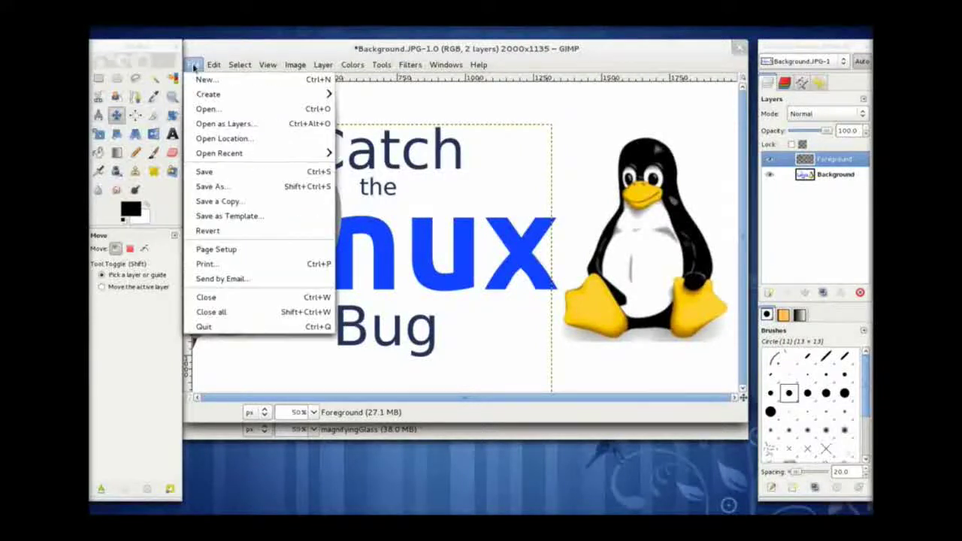
- Save a flattened copy as frame001.JPG in Images at JPEG quality 75
left_click(218, 201)
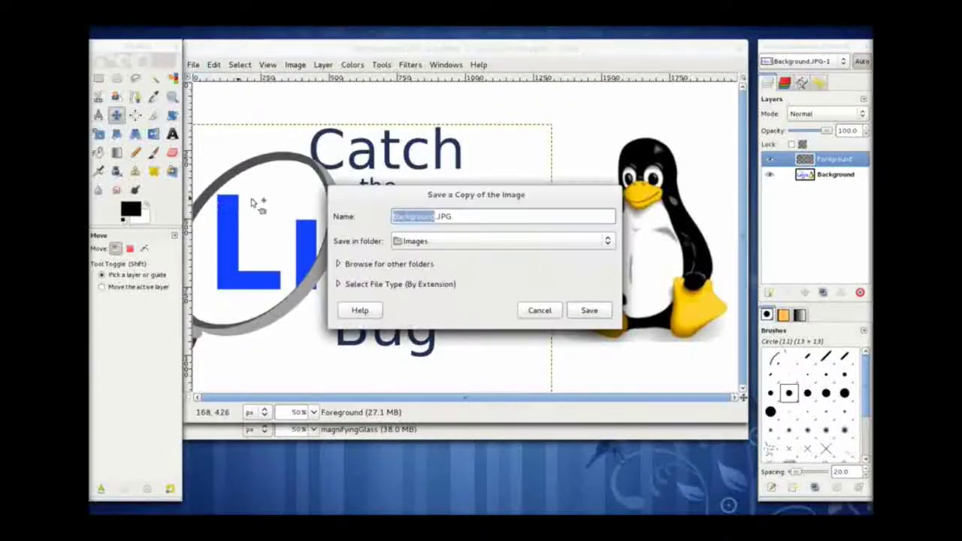
left_click(434, 217)
left_click_drag(434, 217, 386, 216)
type("fra")
type("ne00")
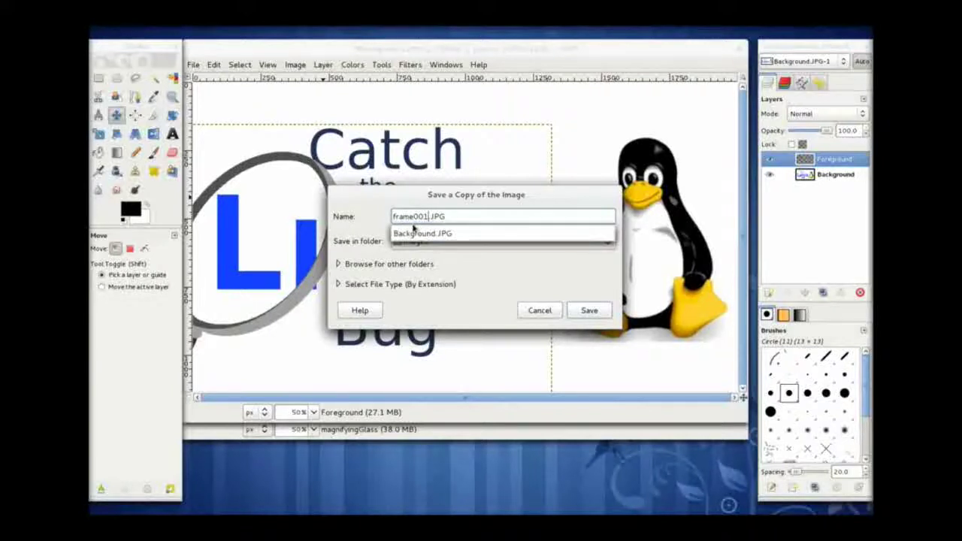
left_click(467, 216)
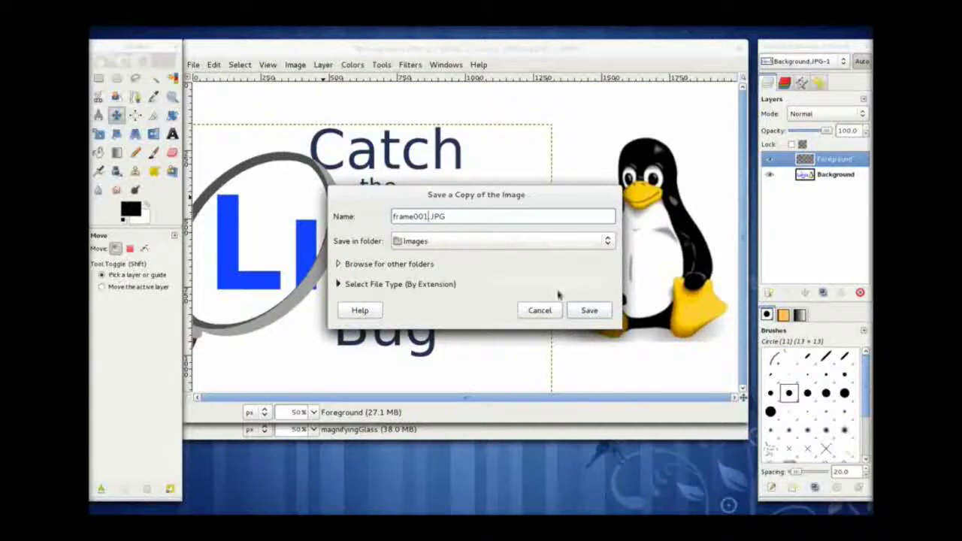
left_click(589, 311)
left_click(571, 337)
double_click(524, 233)
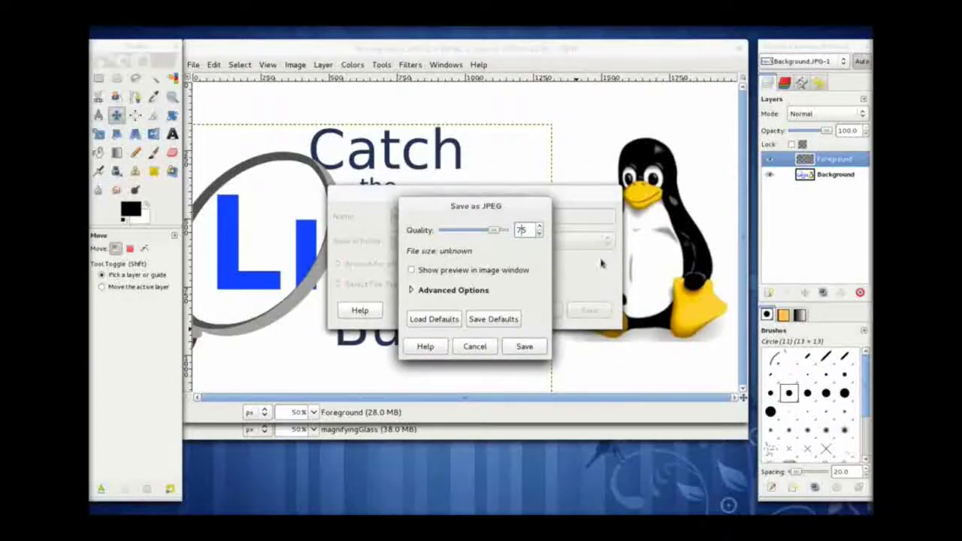
type("75")
left_click(514, 351)
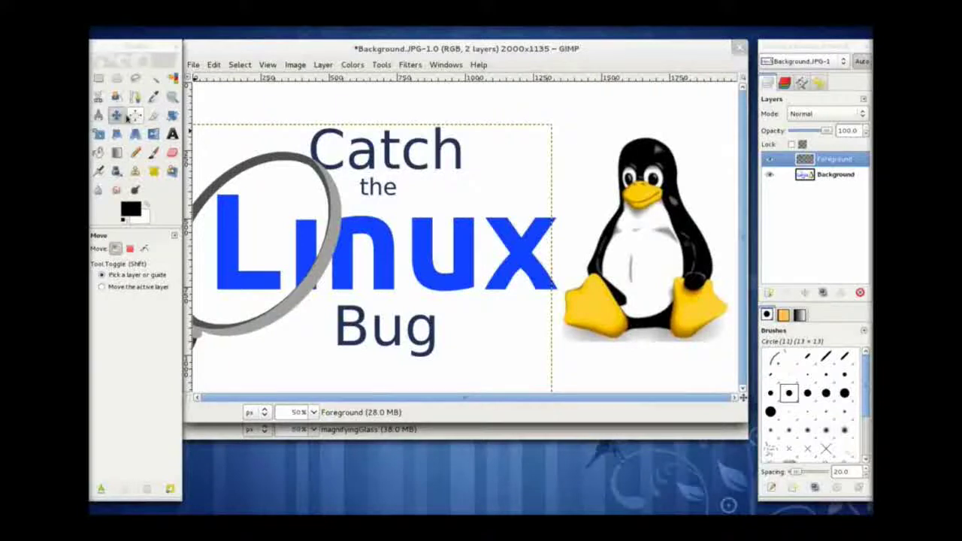
- Nudge the magnifying glass right and down, then save a copy as frame002.JPG
left_click(225, 184)
left_click_drag(226, 181, 242, 187)
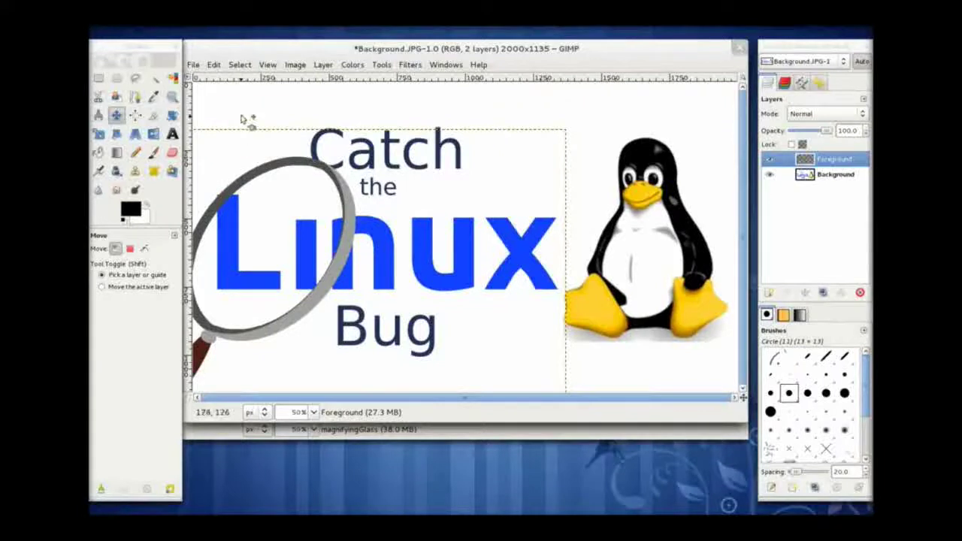
left_click(194, 65)
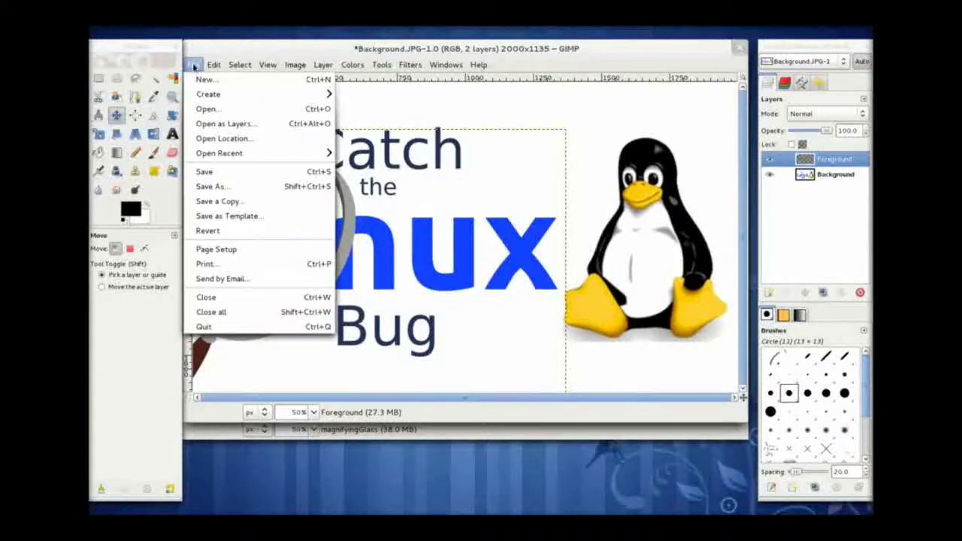
left_click(225, 201)
key("Right")
key("BackSpace")
type("2")
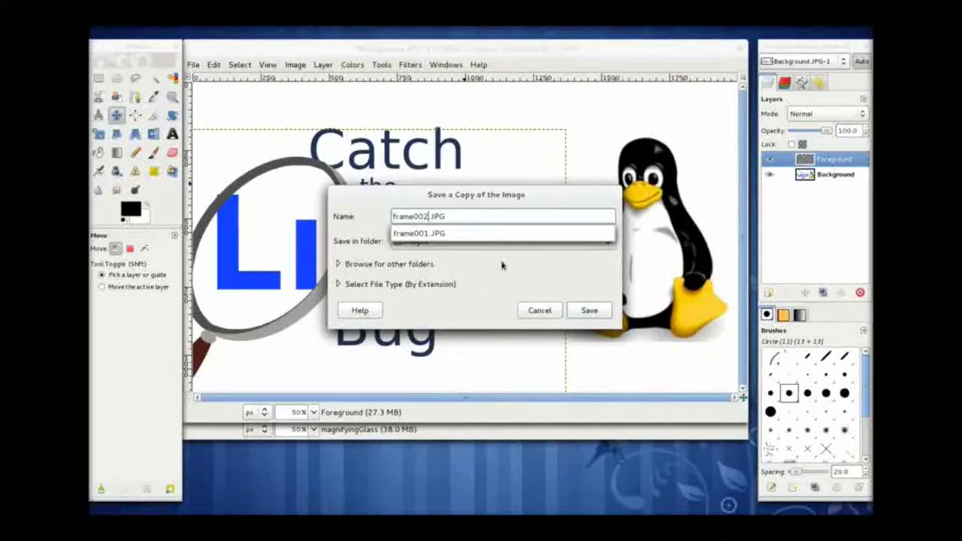
left_click(453, 217)
left_click(605, 311)
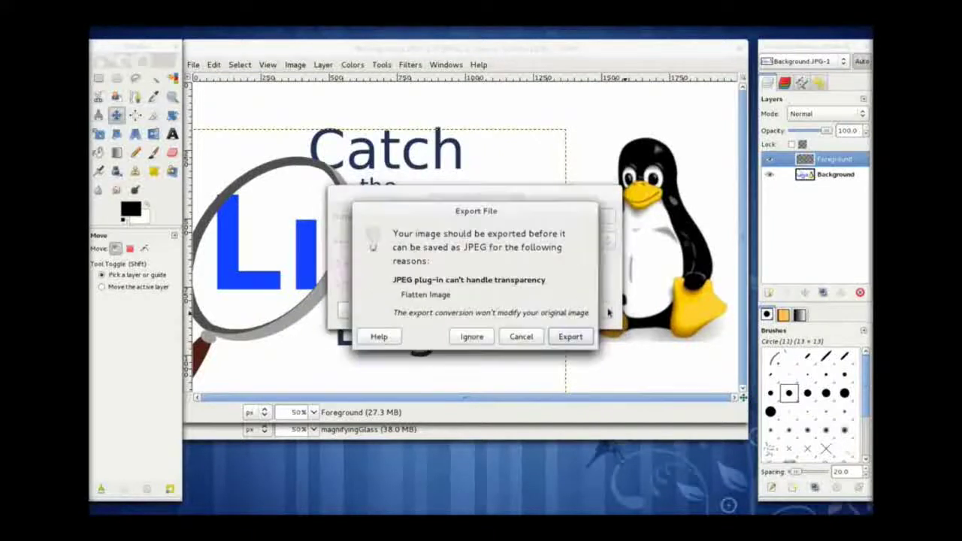
left_click(570, 336)
left_click(535, 347)
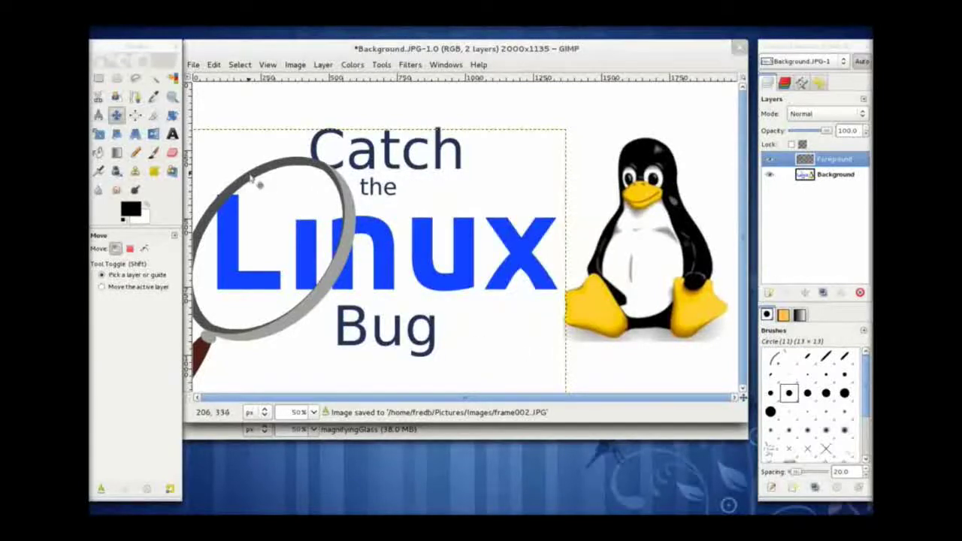
- Nudge the glass further, save frame003.JPG, then shift it right and down again
left_click_drag(252, 177, 259, 179)
left_click(193, 65)
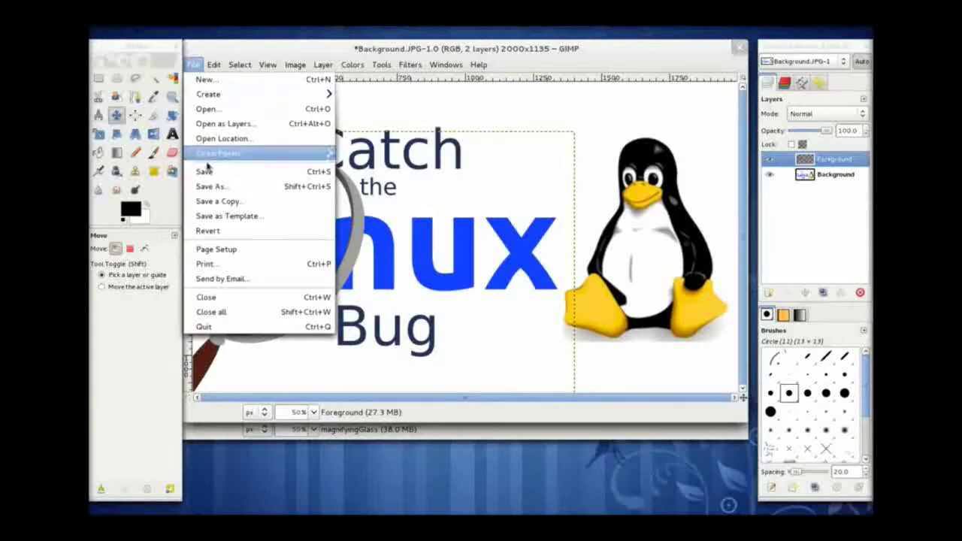
left_click(224, 209)
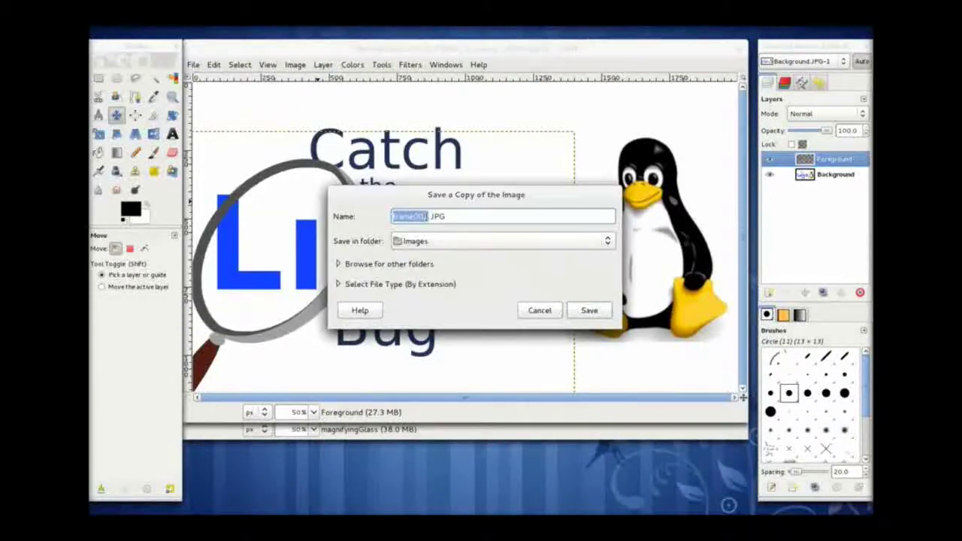
type("frame0023")
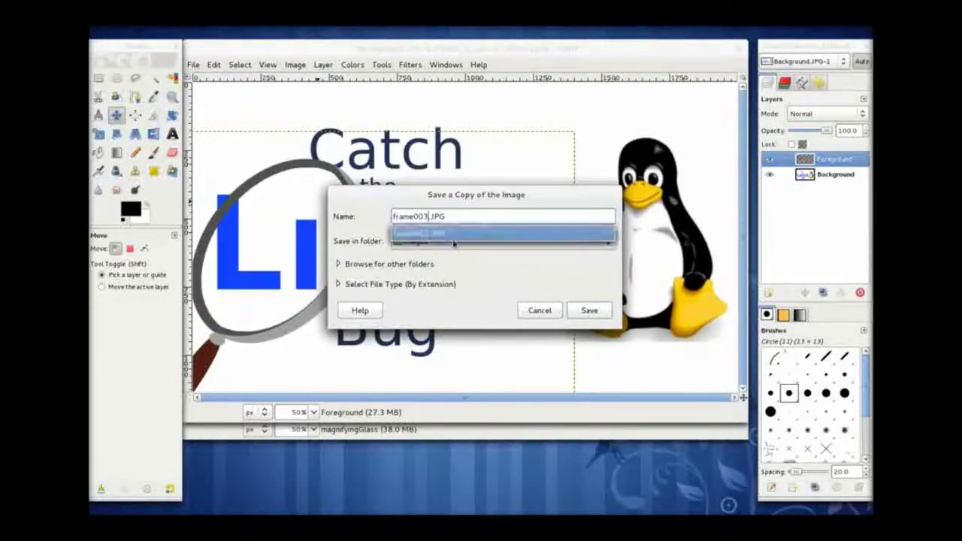
left_click(585, 318)
left_click(588, 317)
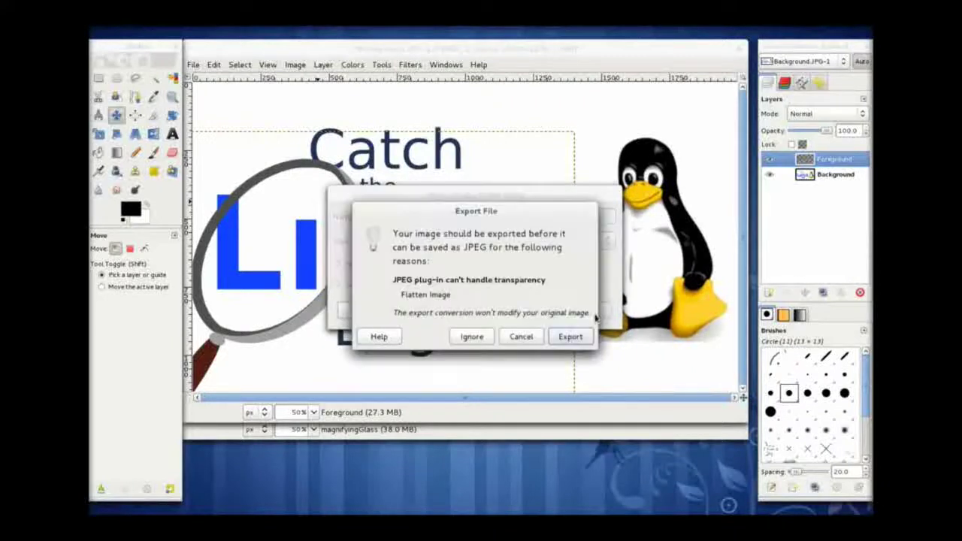
left_click(571, 338)
left_click(530, 344)
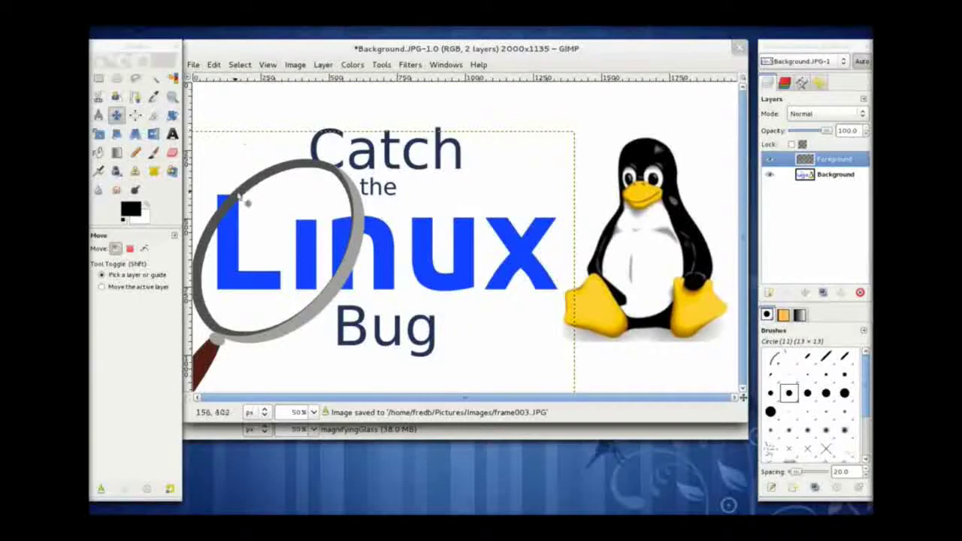
left_click_drag(245, 189, 250, 192)
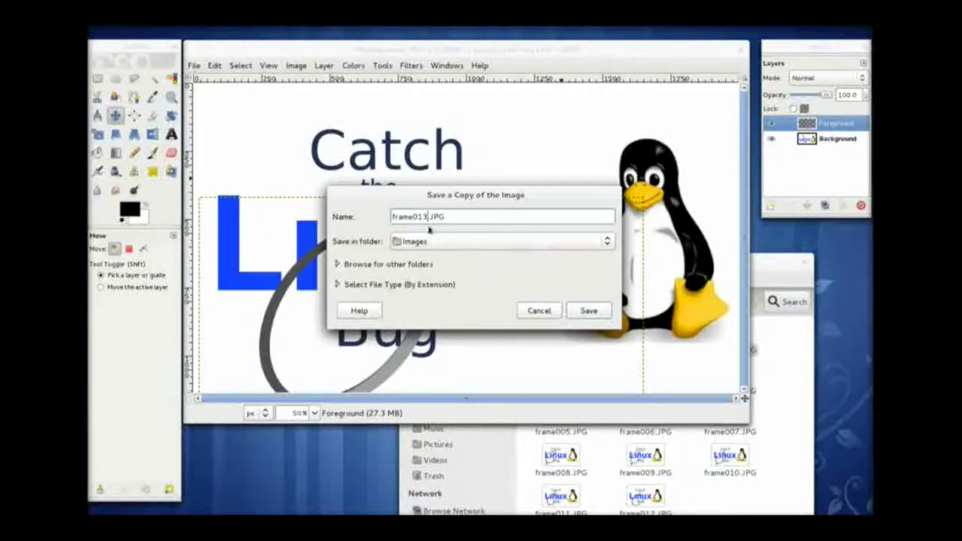
- Save the copy as frame013.JPG as a flattened JPEG, entering quality 80
left_click(592, 311)
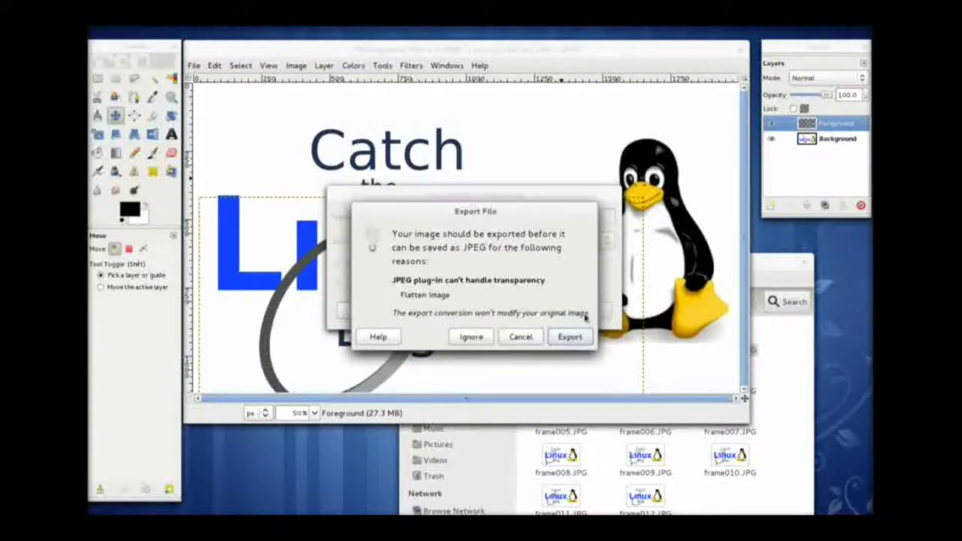
left_click(569, 338)
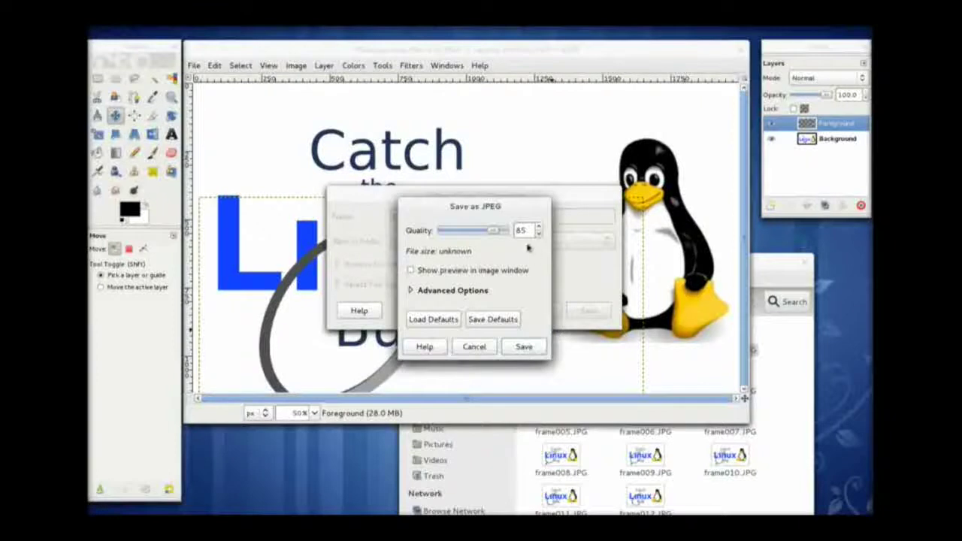
double_click(520, 231)
type("80")
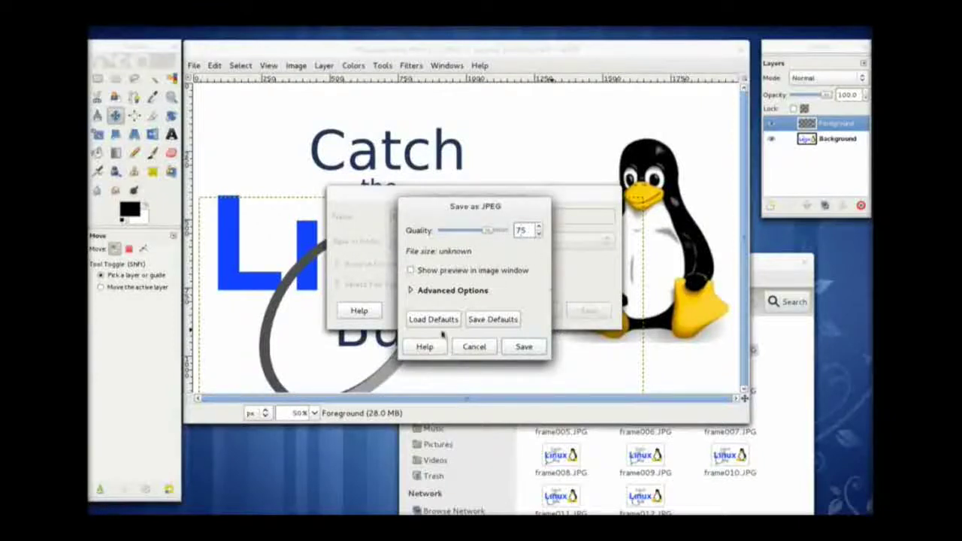
left_click(523, 346)
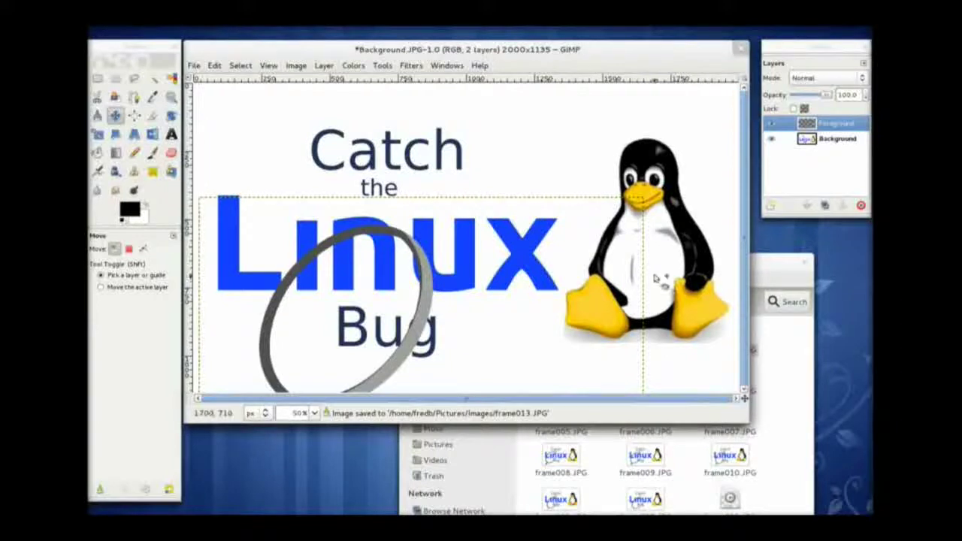
- Browse frame001 through frame013.JPG in the Images window, then show the Activities overview
left_click(765, 268)
left_click_drag(759, 266, 761, 190)
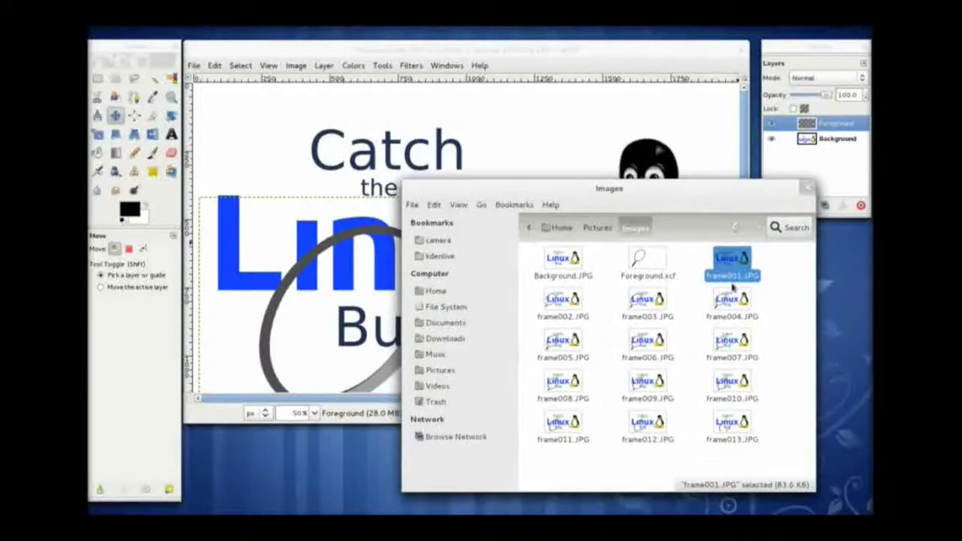
key("Right")
key("Right")
left_click(732, 318)
left_click(740, 356)
left_click(640, 378)
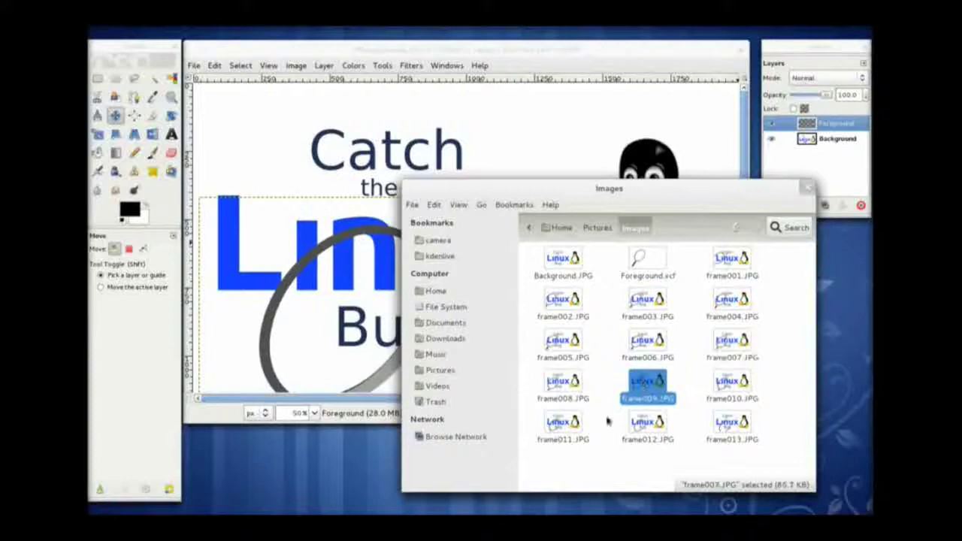
left_click(711, 431)
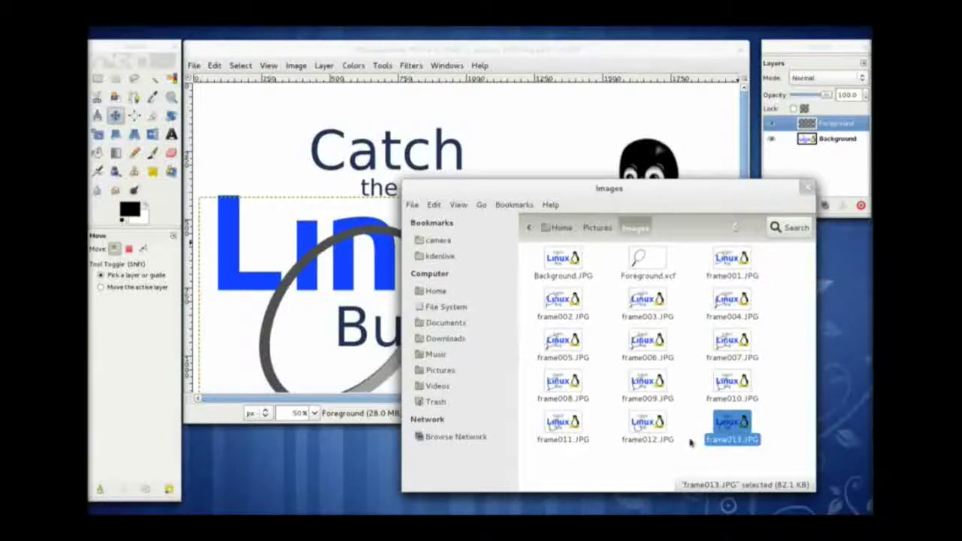
key("super")
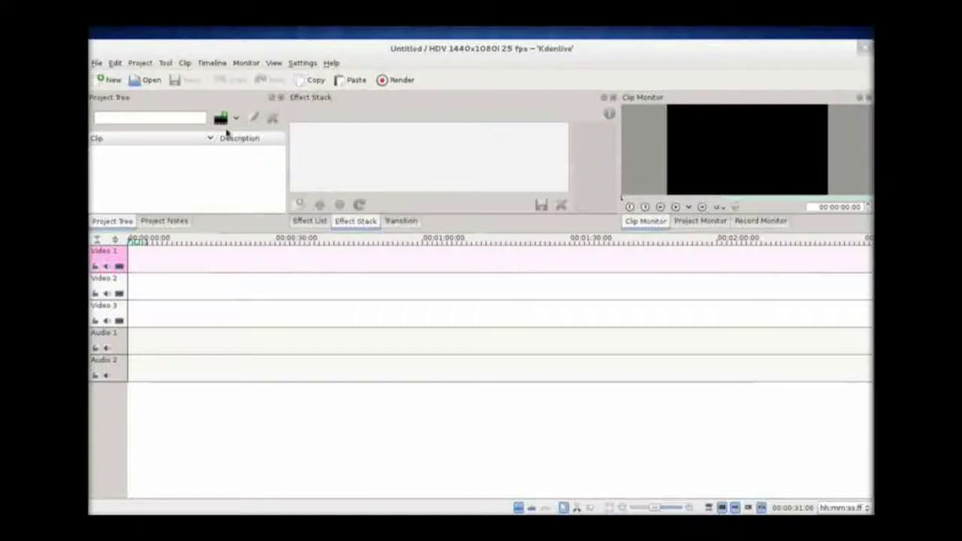
- Open Kdenlive's Add Clip file browser from the Project Tree
left_click(220, 118)
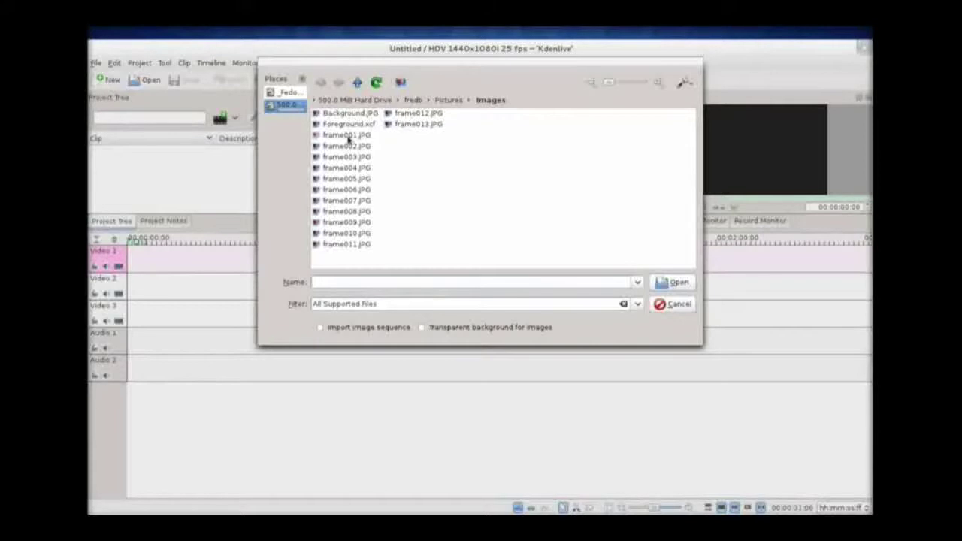
- Import frame001.JPG onward as an image sequence and drag the frame clip onto Video 1
left_click(345, 136)
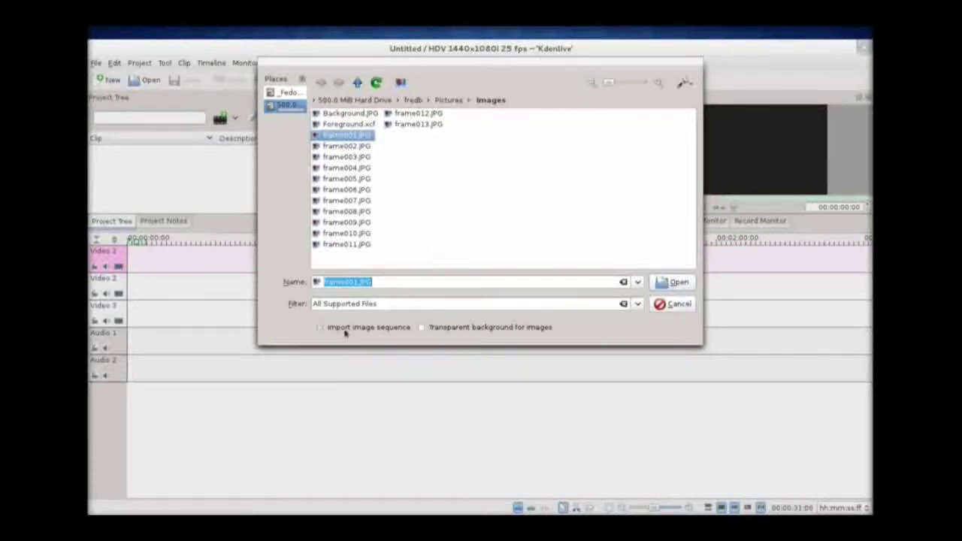
left_click(320, 329)
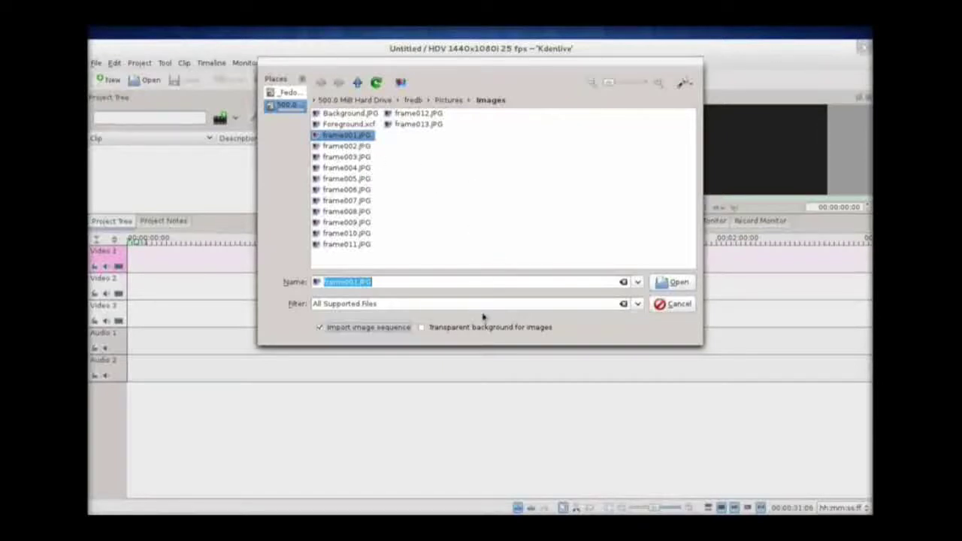
left_click(676, 282)
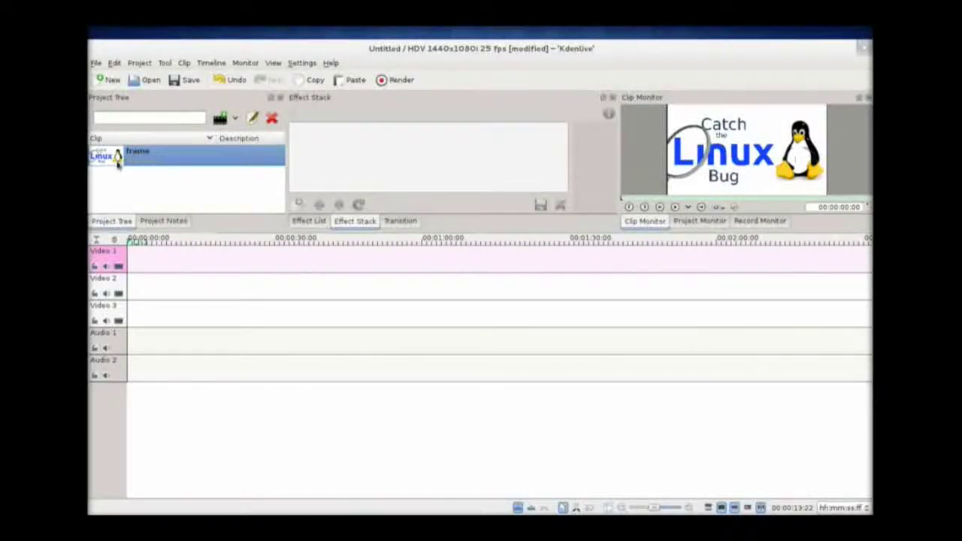
left_click_drag(117, 158, 130, 262)
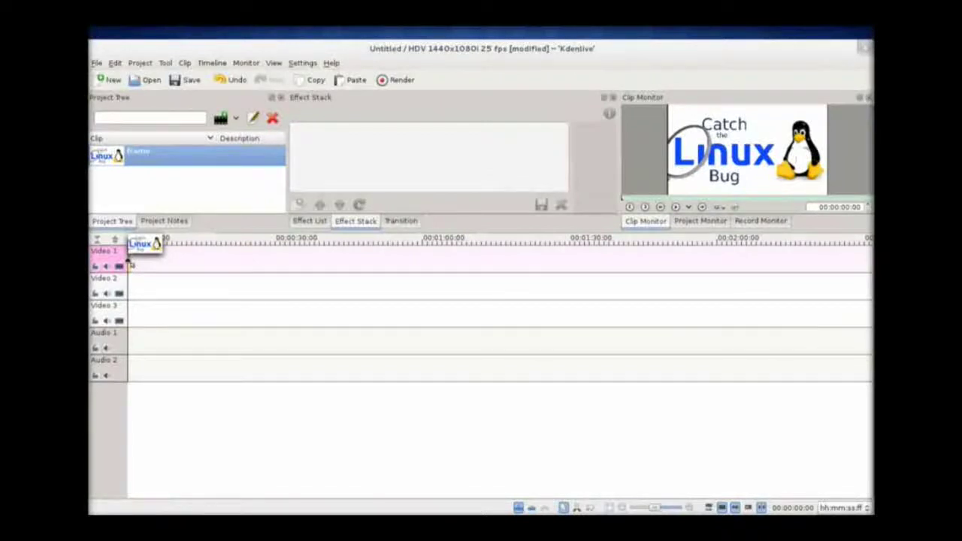
- Place the frame sequence clip at the start of Video 1 and zoom in to individual frames
left_click_drag(130, 262, 130, 262)
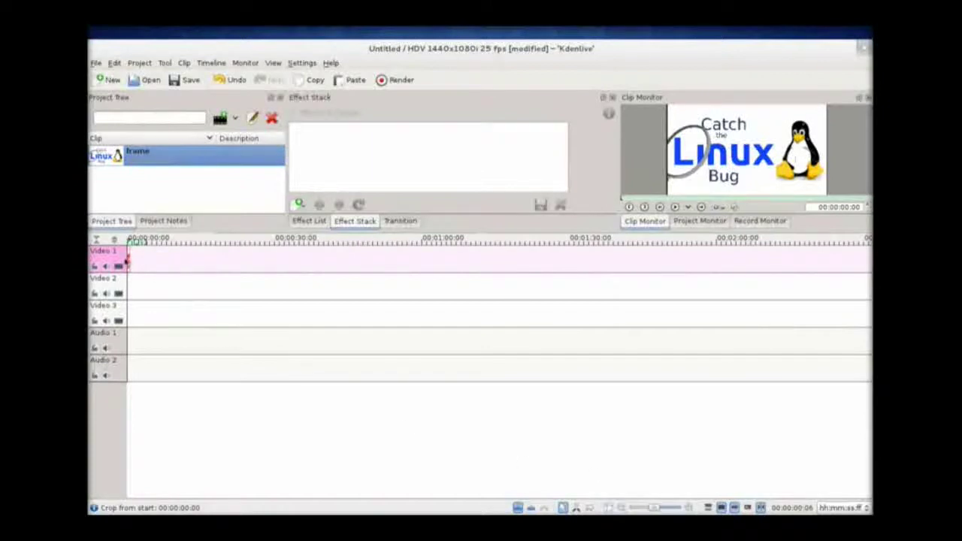
left_click_drag(655, 509, 673, 511)
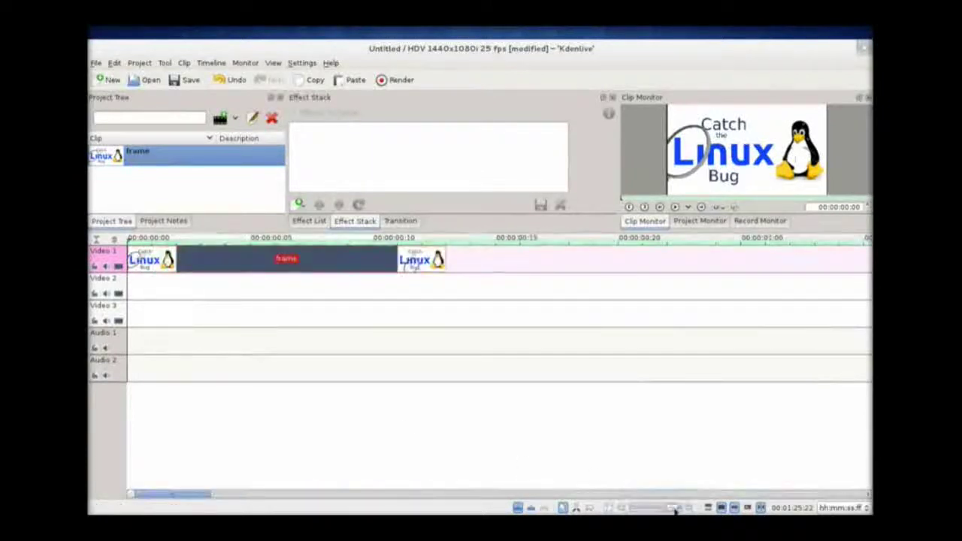
left_click(297, 242)
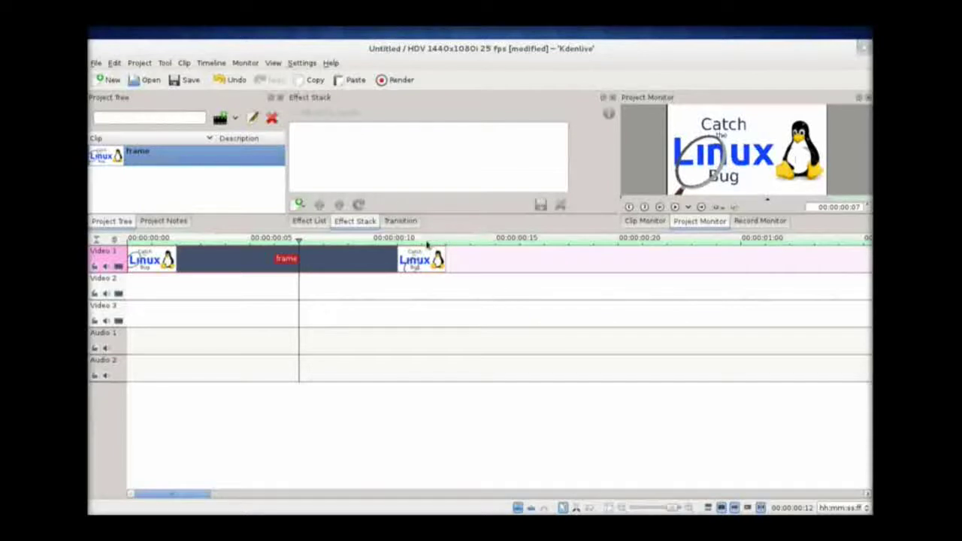
- Play the sequence from the start in the monitor, replay it, then delete it from the timeline
key("Home")
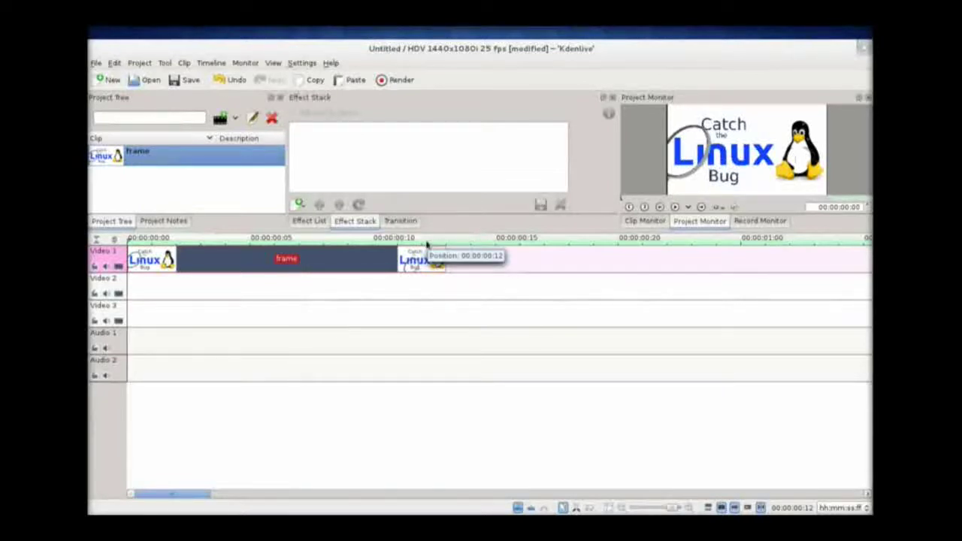
left_click(675, 207)
left_click(675, 207)
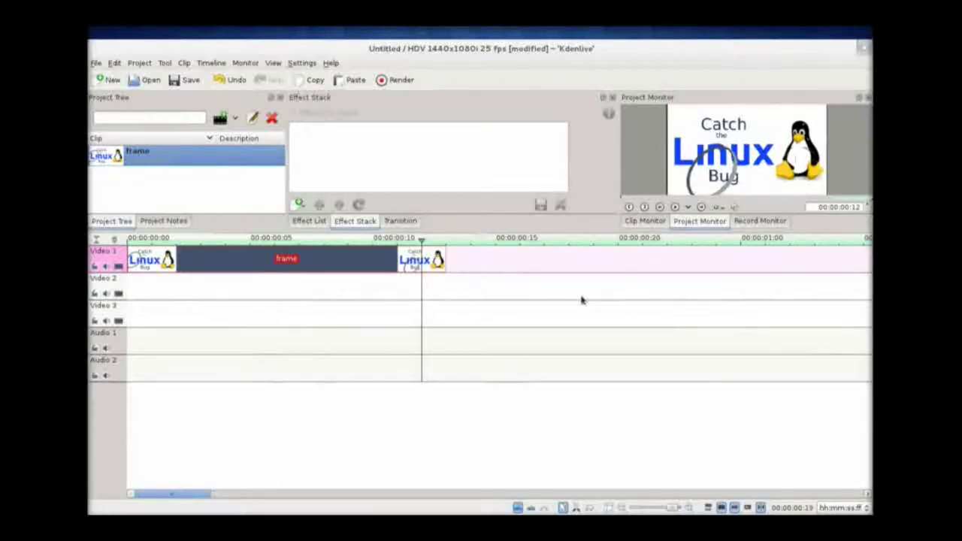
left_click(130, 238)
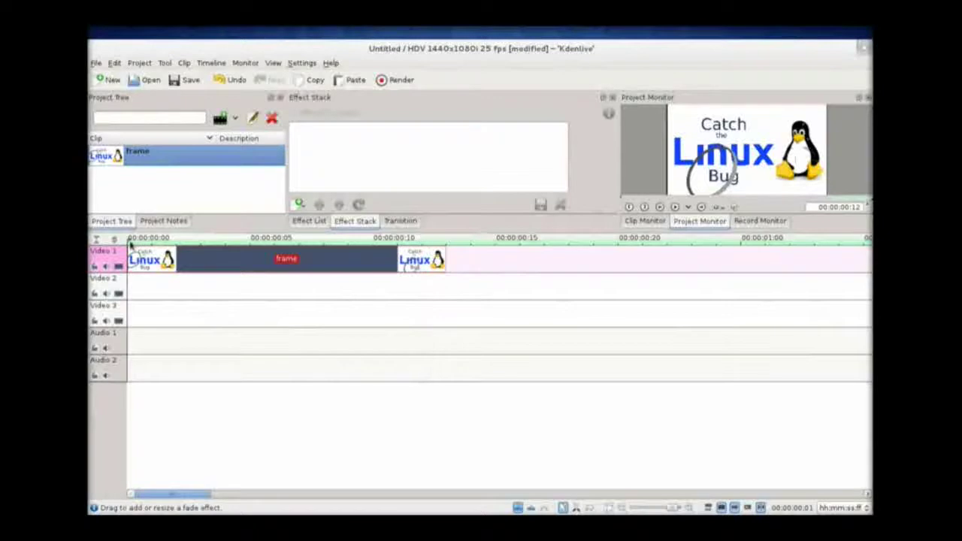
left_click(675, 206)
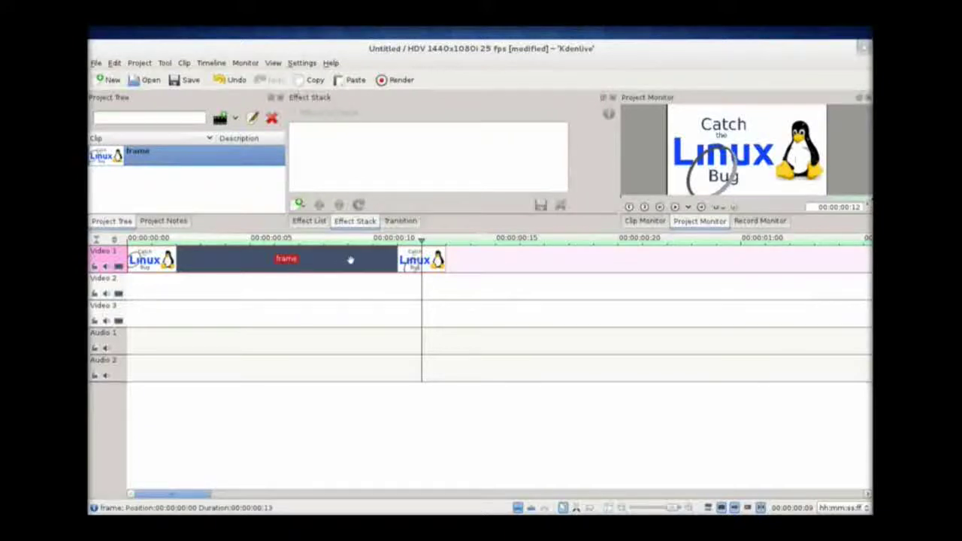
key("Delete")
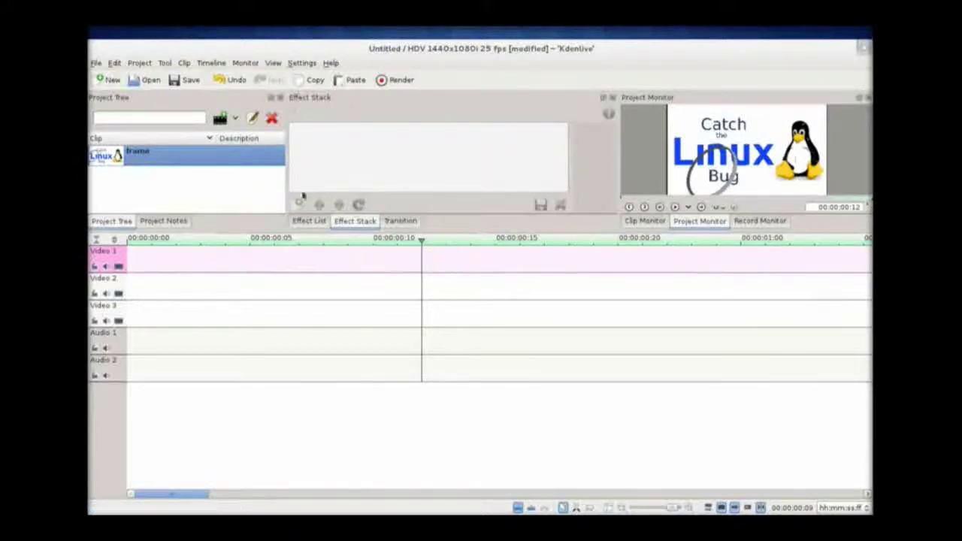
- Add Background.JPG through frame013.JPG from the Images folder as separate still clips
left_click(220, 118)
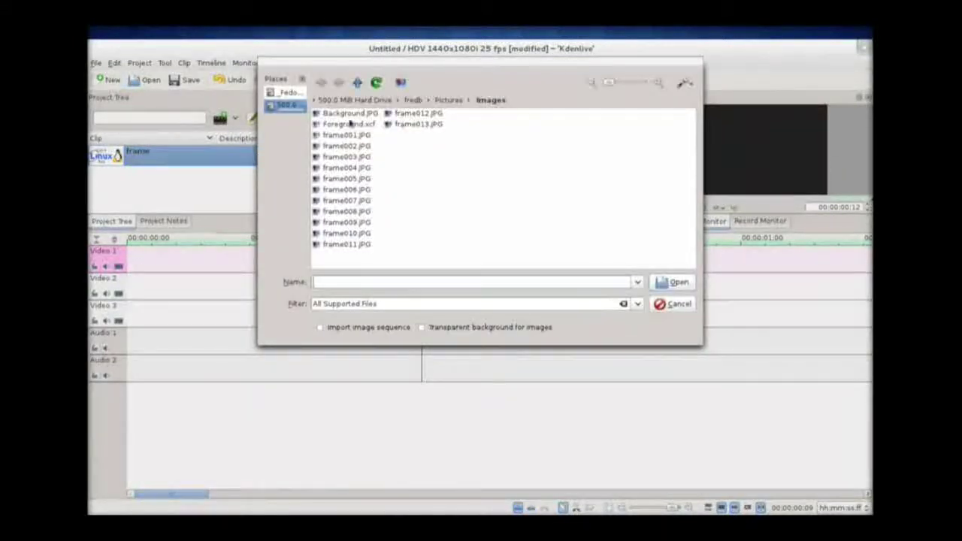
left_click(343, 114)
left_click(410, 126, "shift")
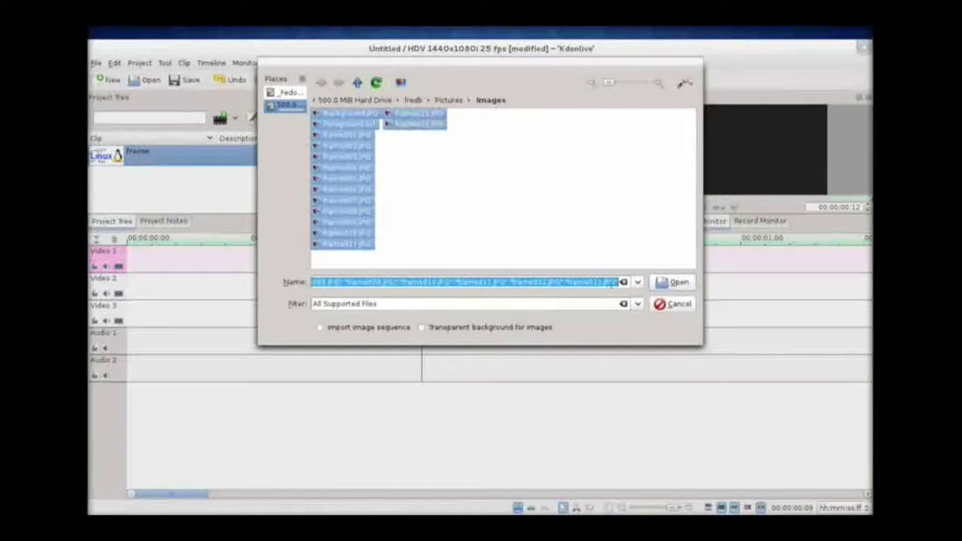
left_click(672, 283)
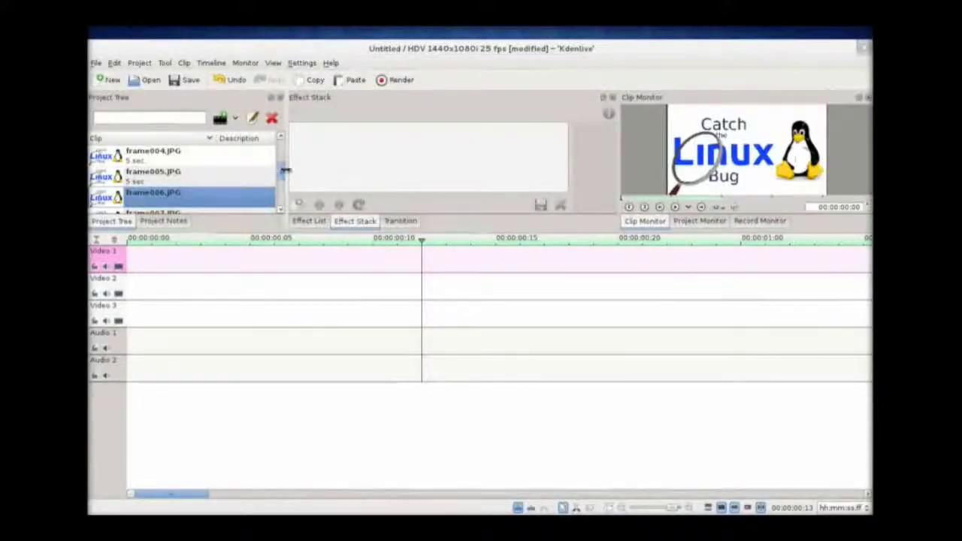
left_click_drag(284, 171, 283, 164)
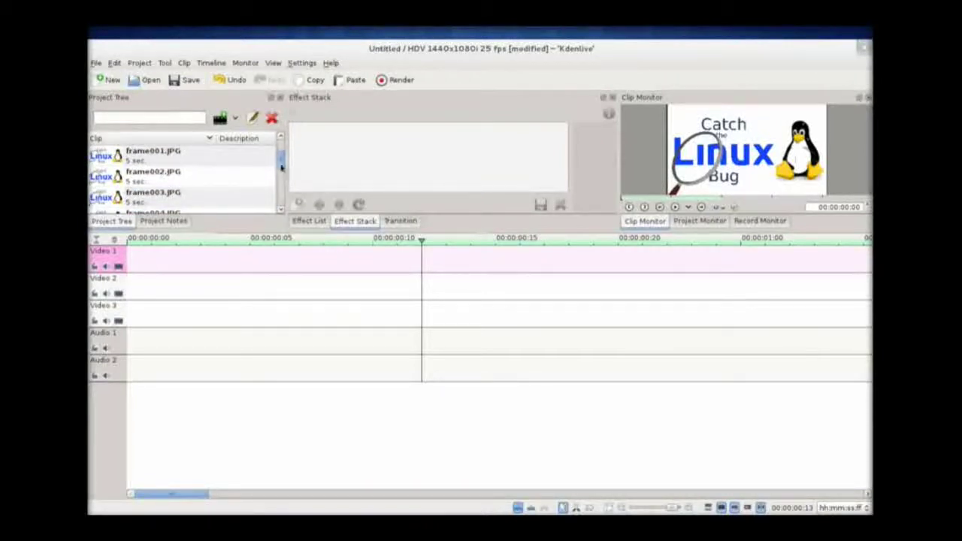
- Place frame001.JPG at the start of Video 1 and zoom the timeline in on it
left_click_drag(283, 164, 283, 157)
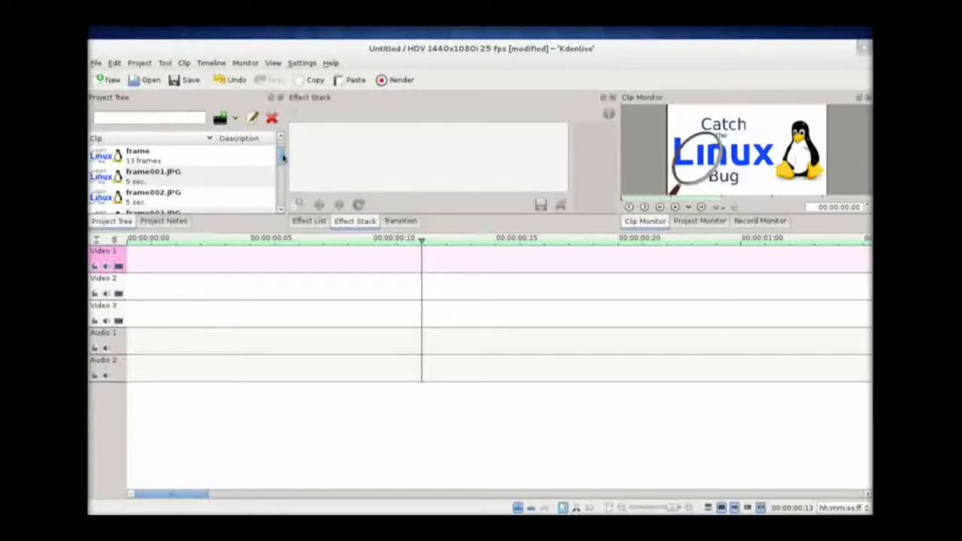
left_click(138, 177)
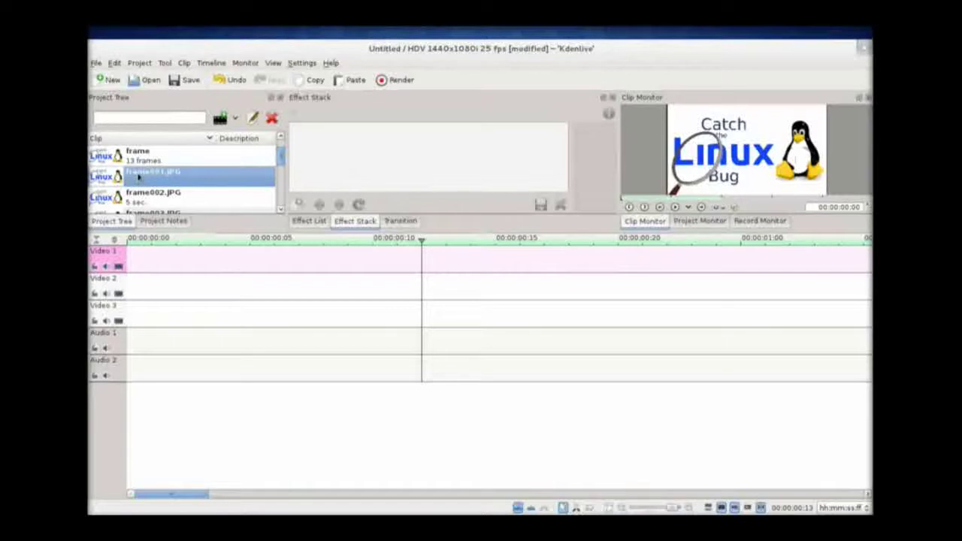
left_click_drag(139, 177, 143, 259)
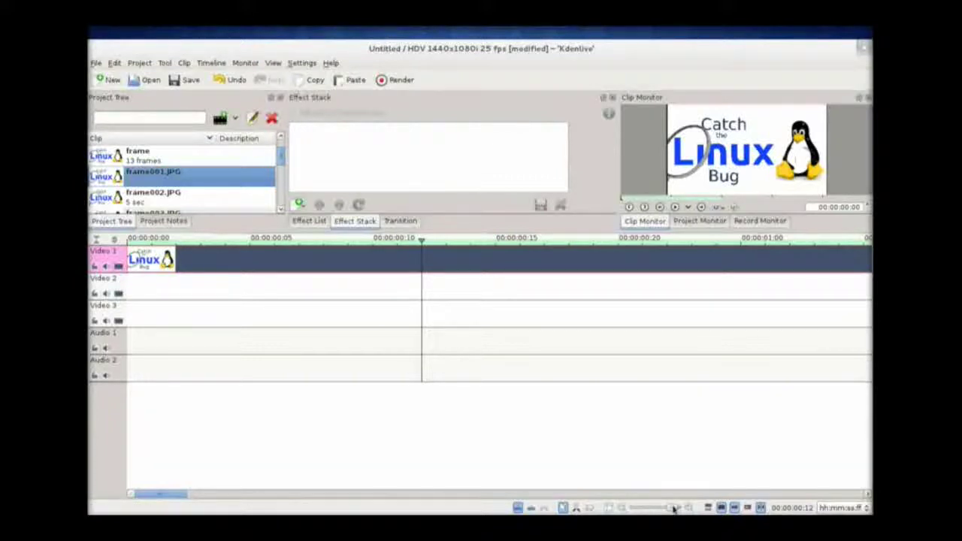
left_click_drag(646, 510, 662, 510)
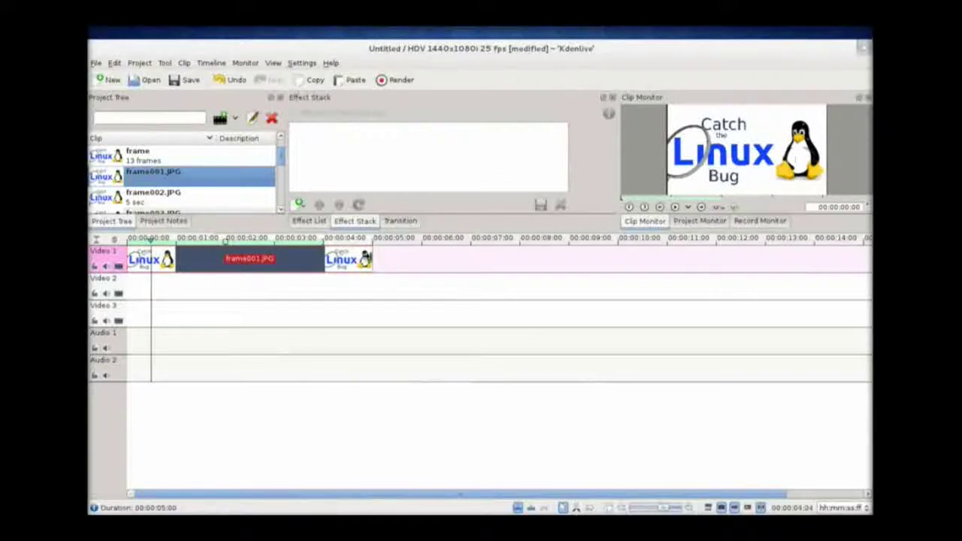
- Trim frame001.JPG to a duration of 00:00:00:05 (five frames)
left_click_drag(375, 262, 150, 260)
double_click(139, 259)
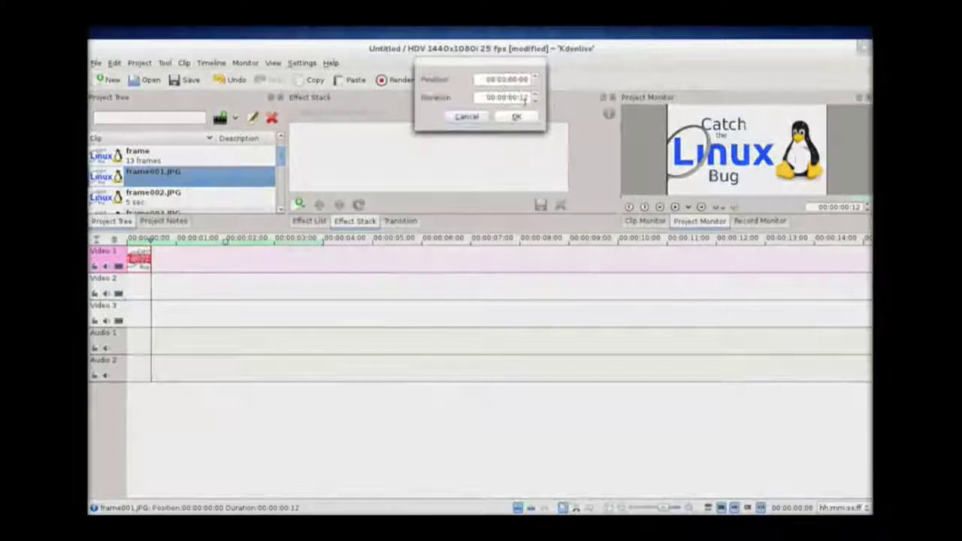
left_click(534, 96)
left_click(534, 97)
left_click(534, 99)
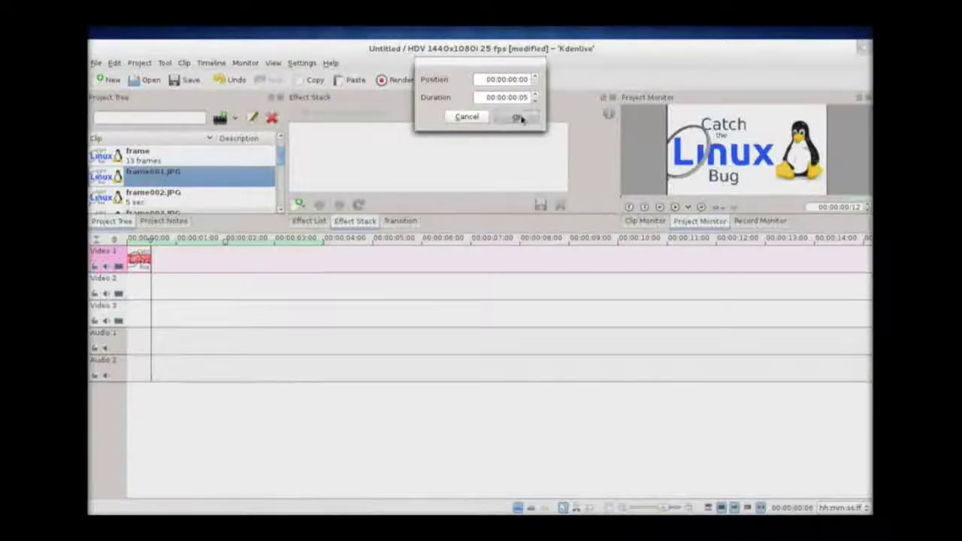
left_click(517, 117)
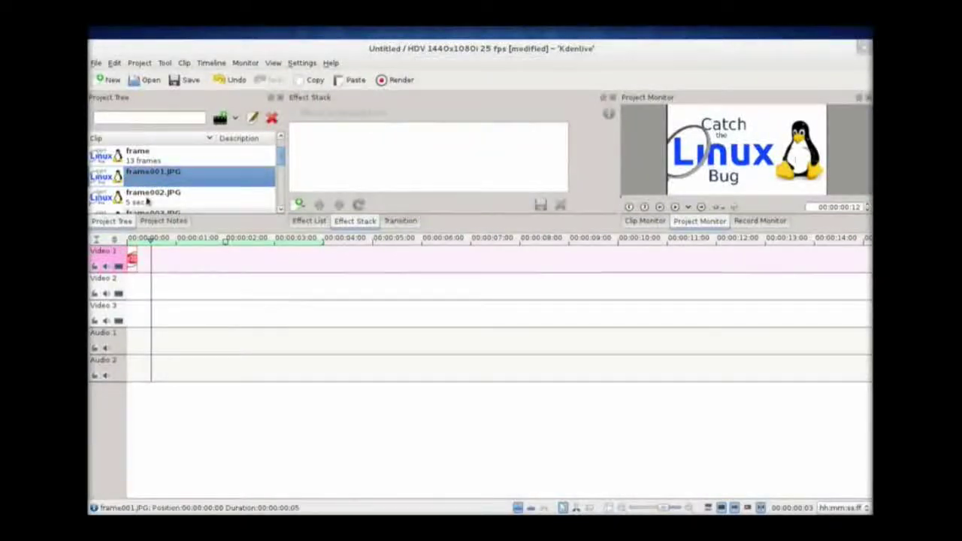
- Add frame002.JPG to Video 1, trim it to a few frames, and butt it against frame001
left_click_drag(150, 196, 182, 263)
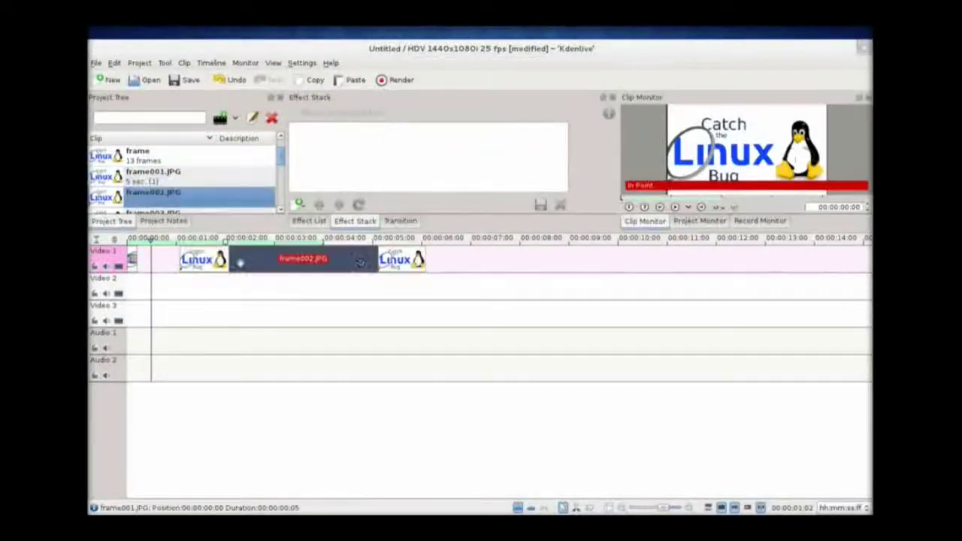
left_click_drag(419, 259, 193, 260)
double_click(187, 259)
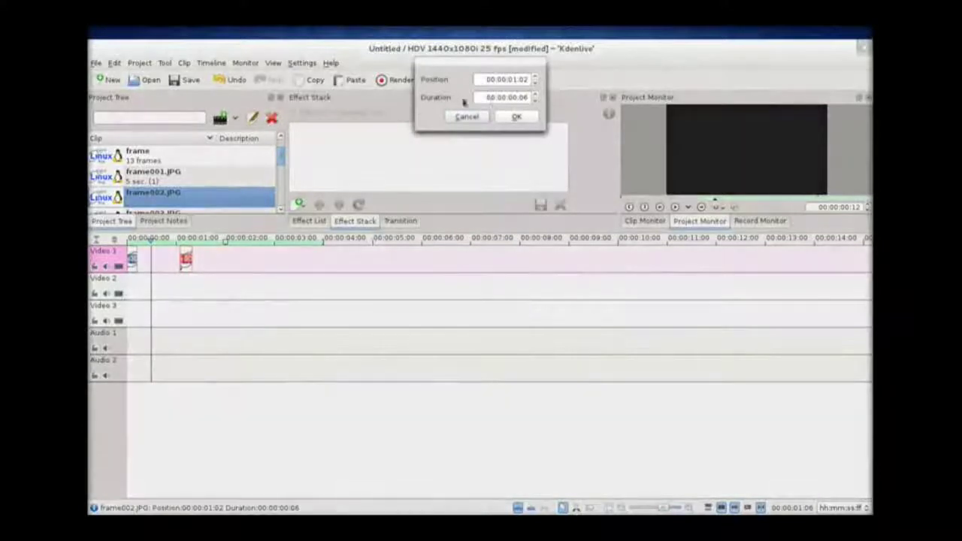
left_click(519, 117)
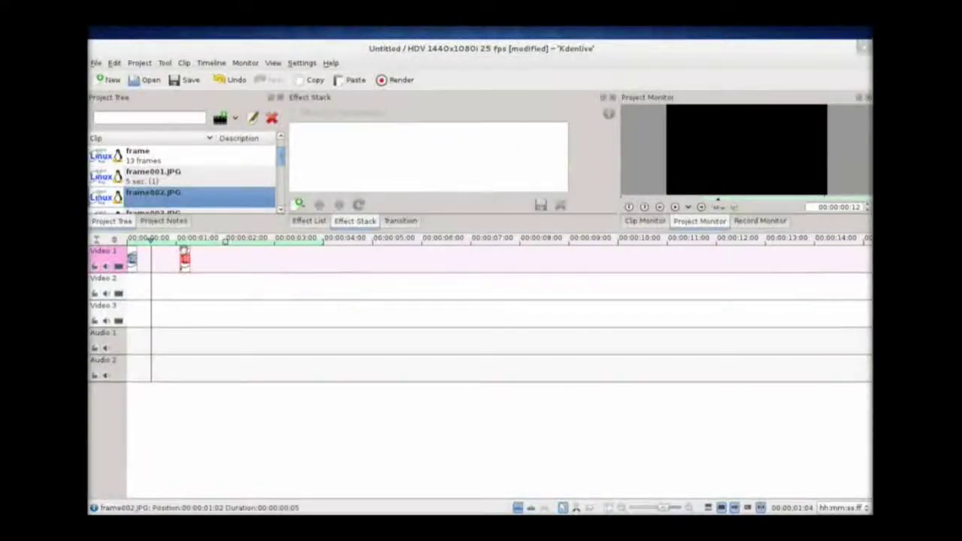
left_click_drag(184, 259, 139, 259)
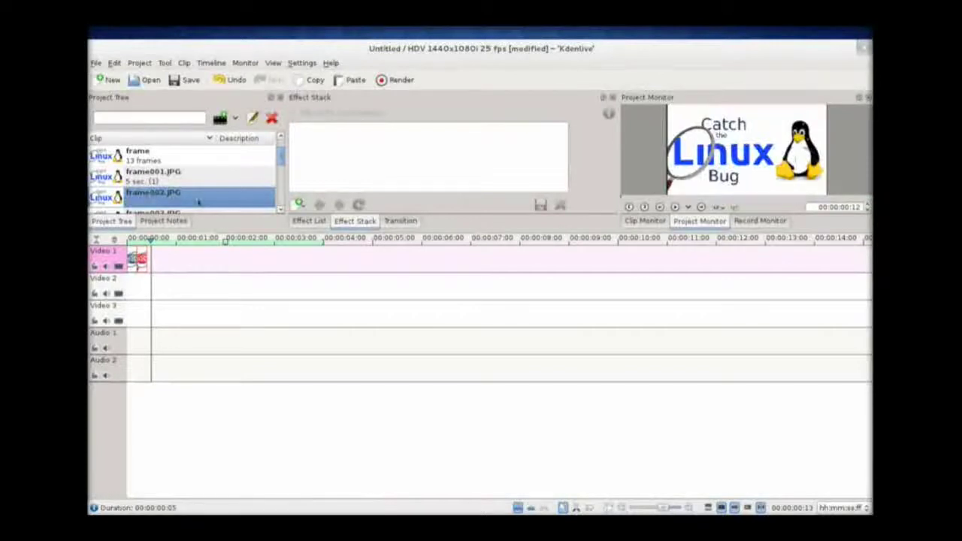
- Add frame003.JPG after the others and trim it from 00:00:00:10 down to 00:00:00:06
scroll(279, 167, "down", 1)
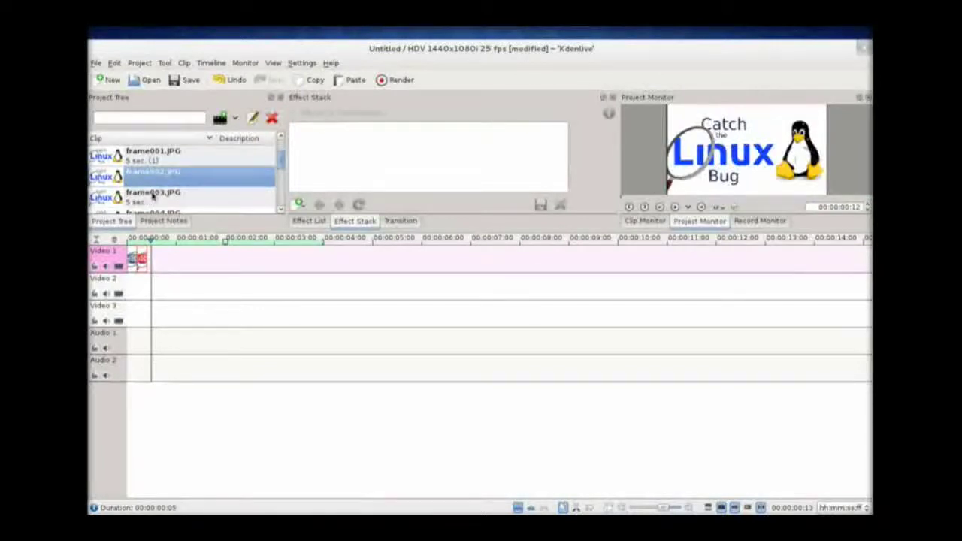
left_click_drag(160, 197, 237, 258)
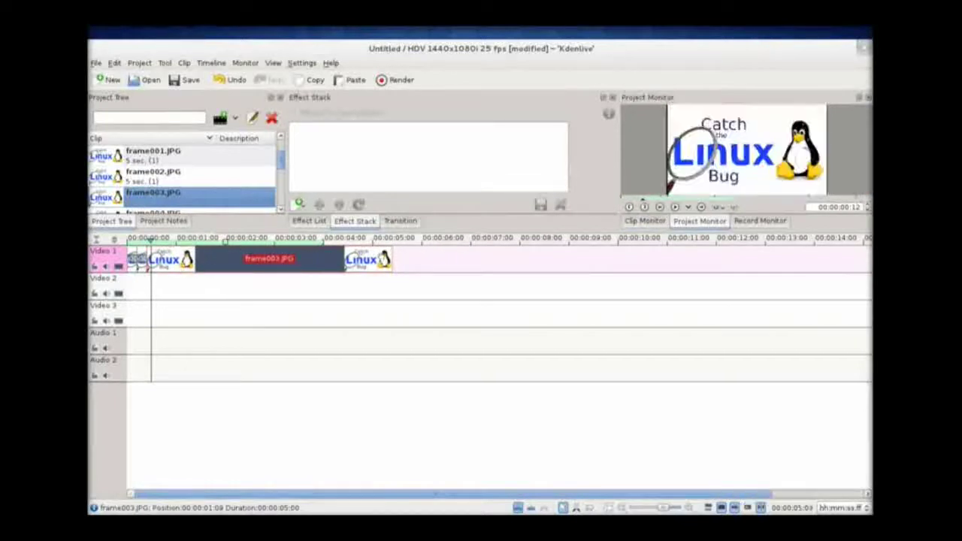
double_click(237, 258)
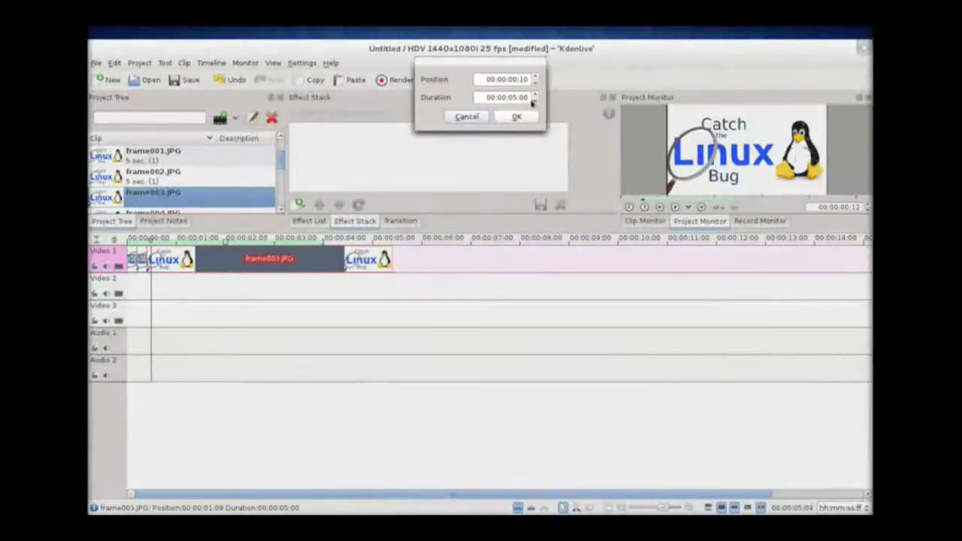
left_click(535, 101)
left_click(535, 101)
left_click(535, 101)
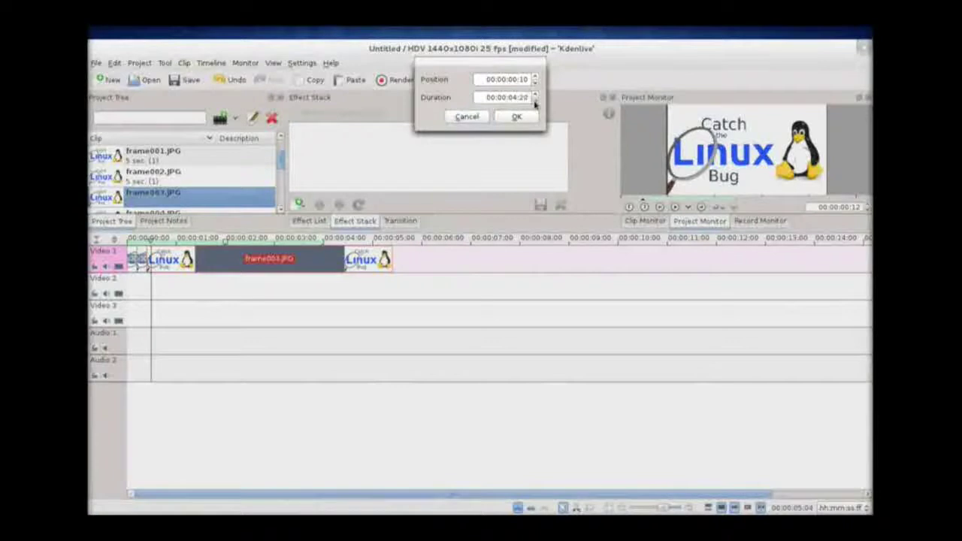
scroll(534, 102, "up", 3)
left_click(466, 117)
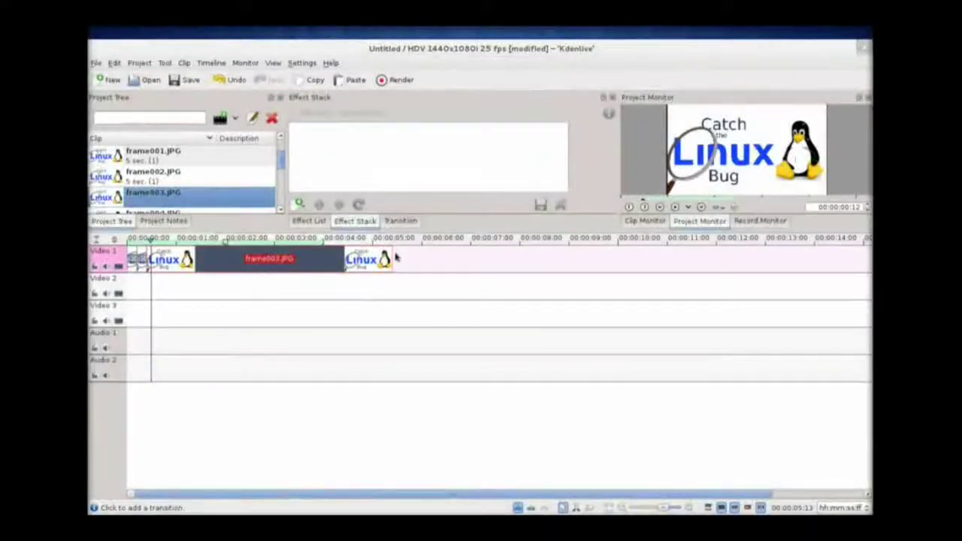
left_click_drag(394, 260, 150, 259)
double_click(149, 259)
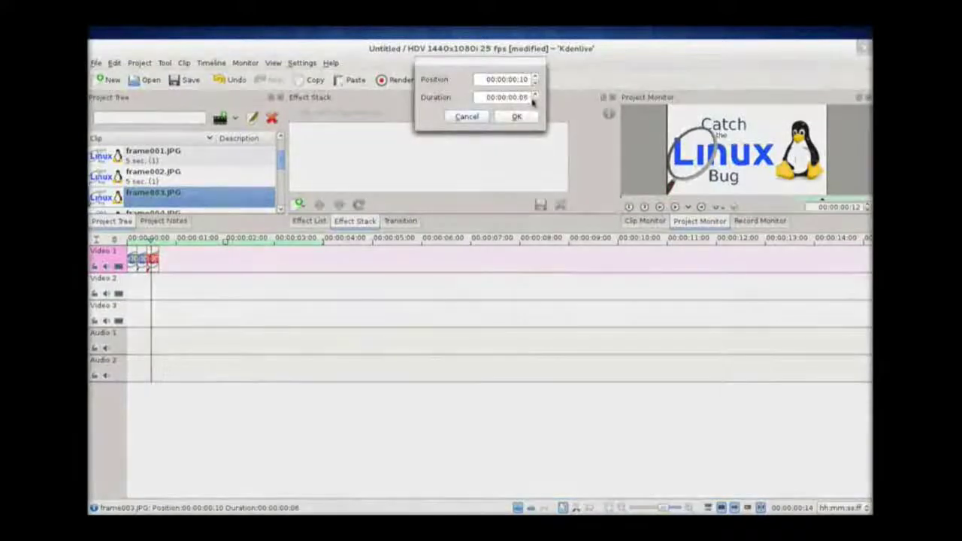
left_click(517, 117)
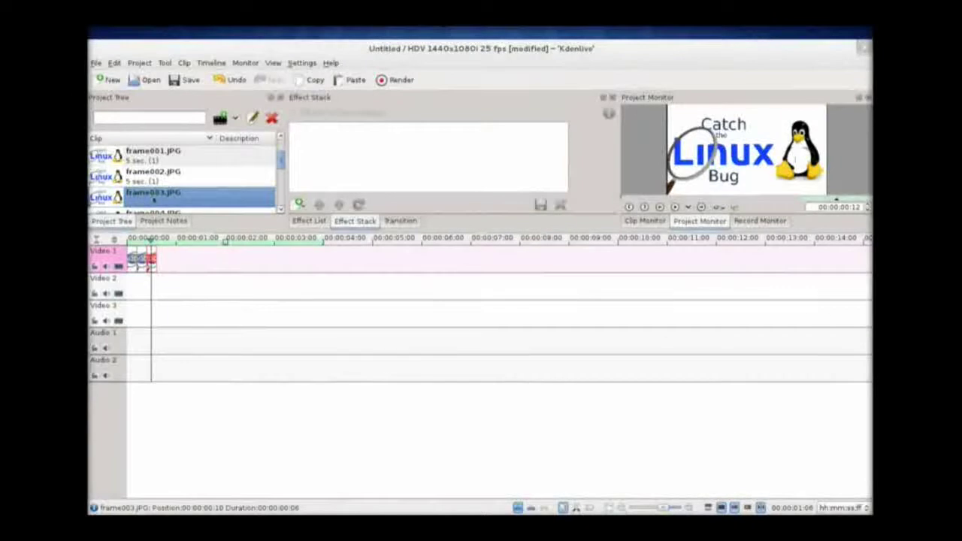
- Add frame004.JPG to Video 1 and trim it to five frames (00:00:00:05)
left_click_drag(281, 166, 281, 170)
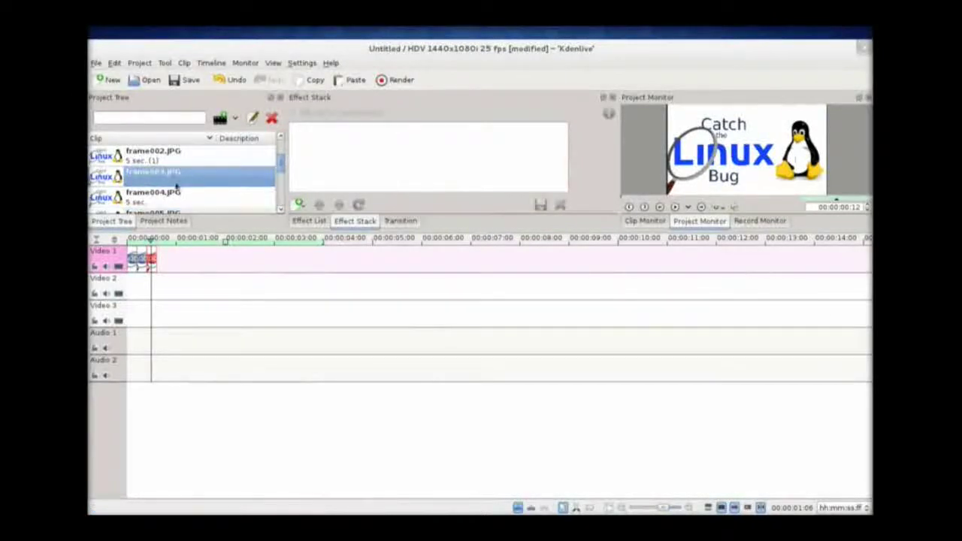
left_click_drag(209, 238, 219, 255)
left_click(405, 259)
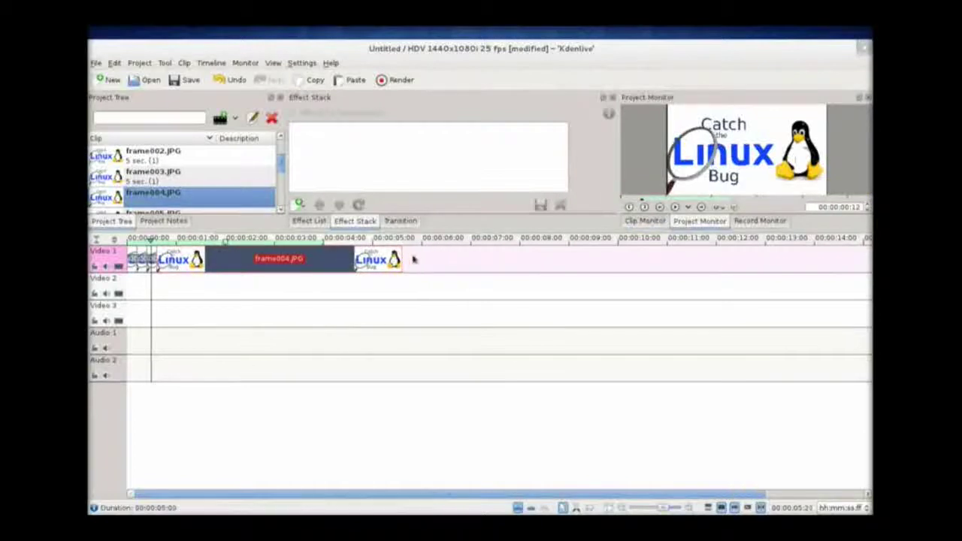
left_click_drag(402, 259, 164, 259)
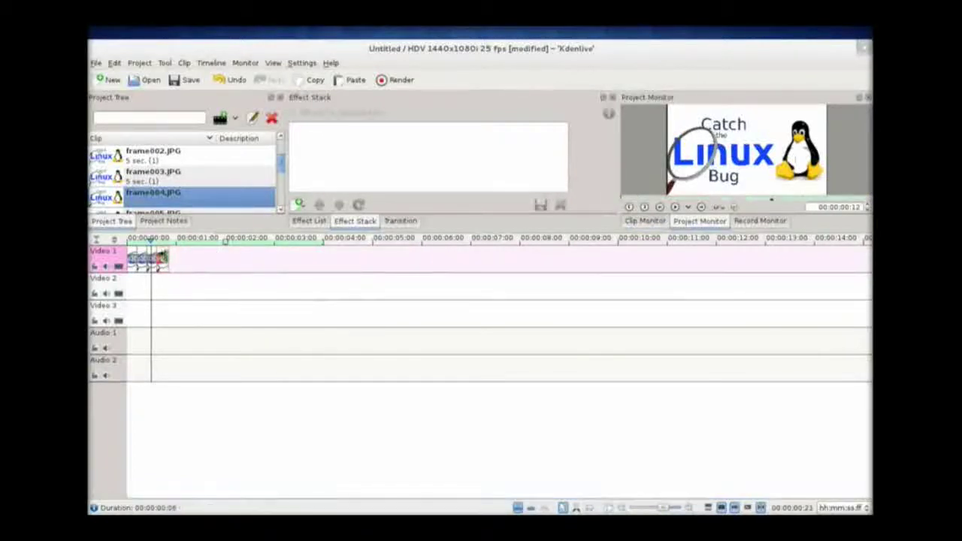
double_click(164, 259)
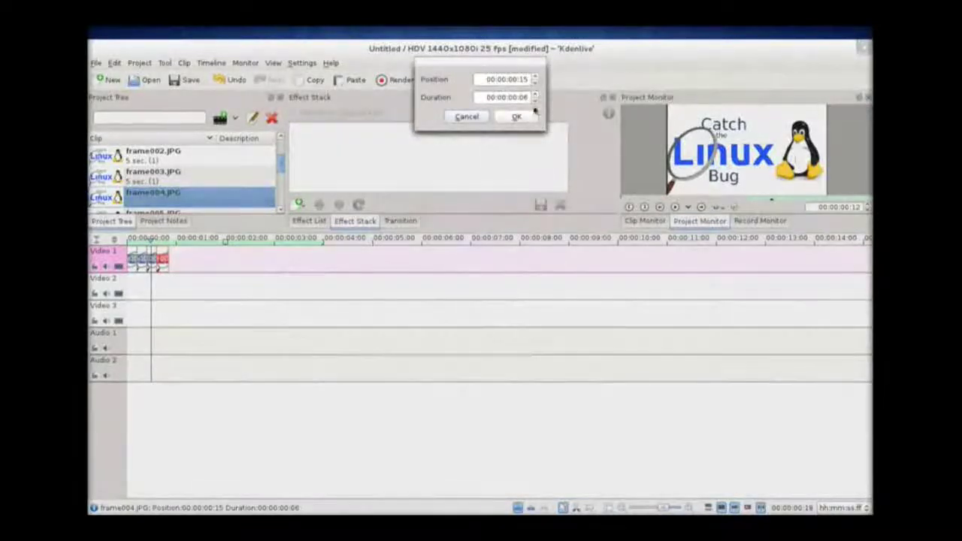
left_click(534, 93)
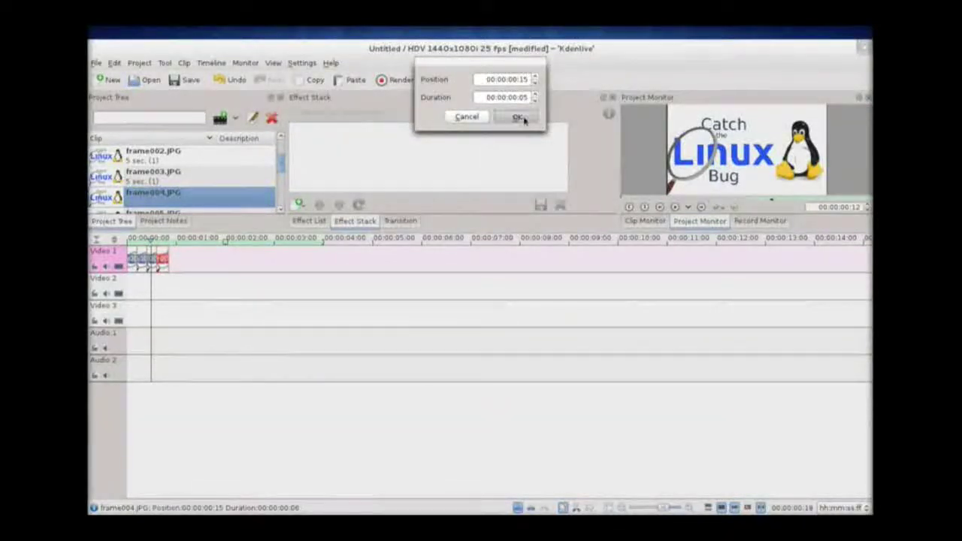
left_click(518, 117)
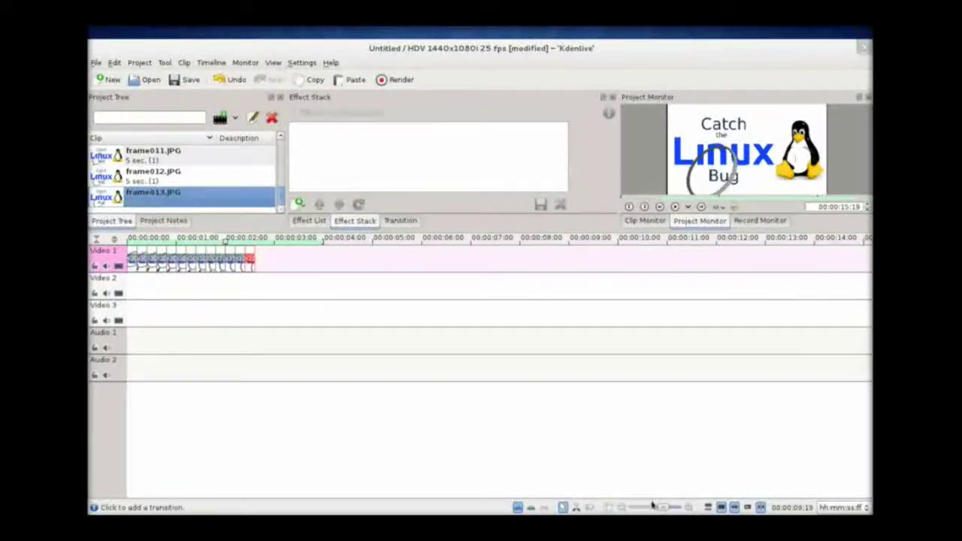
- Zoom and scroll the timeline, rewind to the start, and play the magnifying-glass animation
left_click_drag(662, 508, 668, 509)
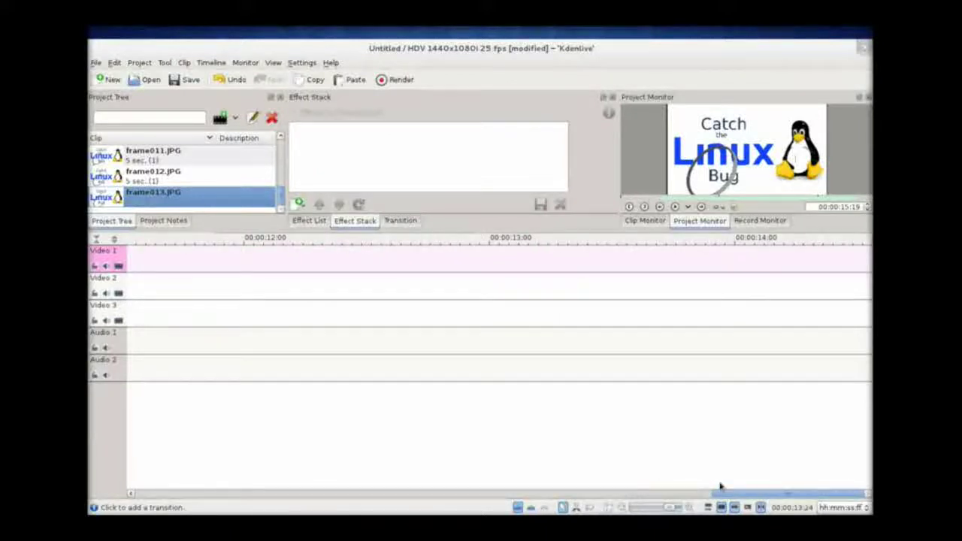
left_click_drag(722, 494, 133, 499)
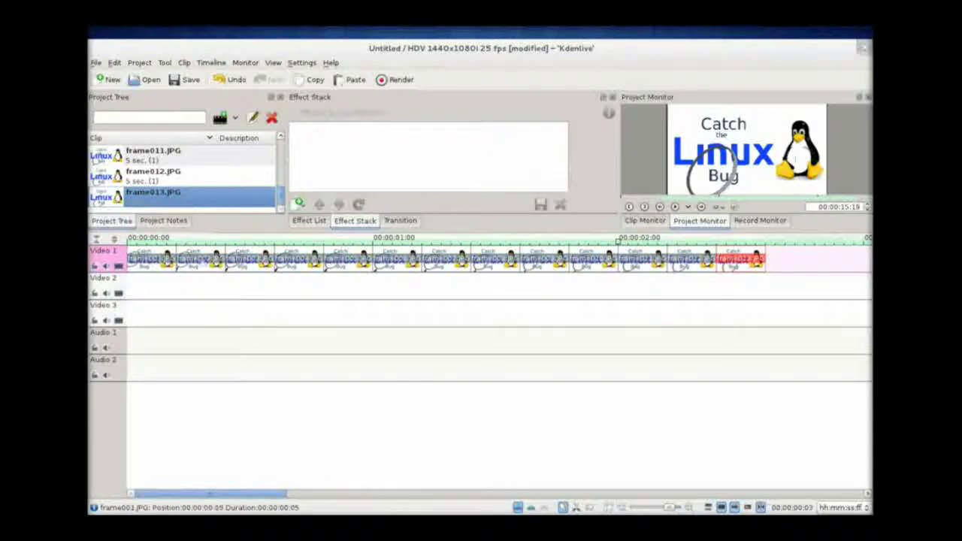
left_click(747, 242)
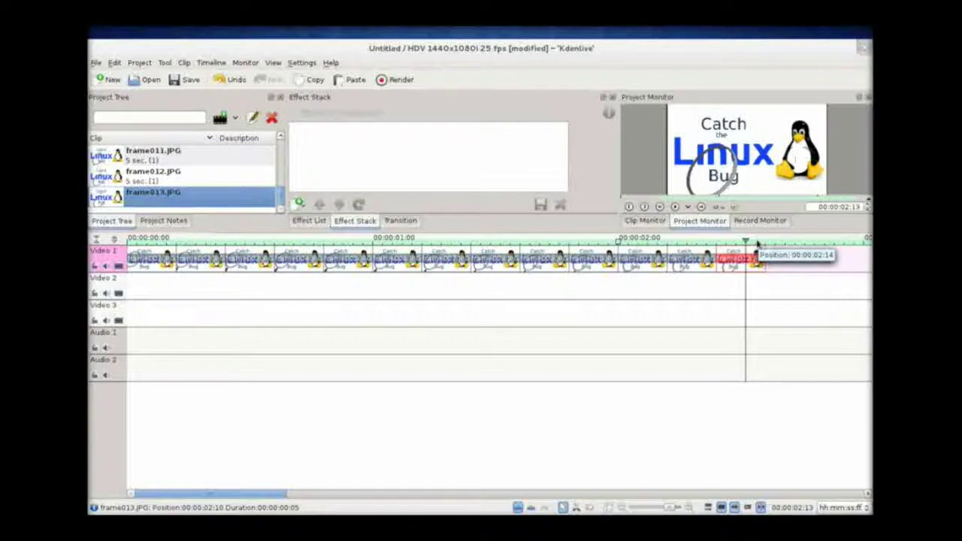
key("Home")
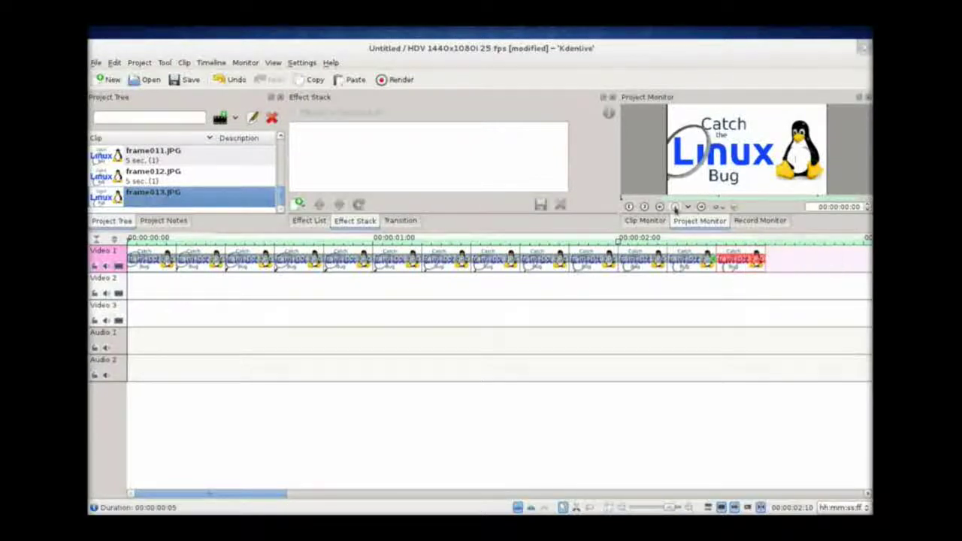
left_click(675, 207)
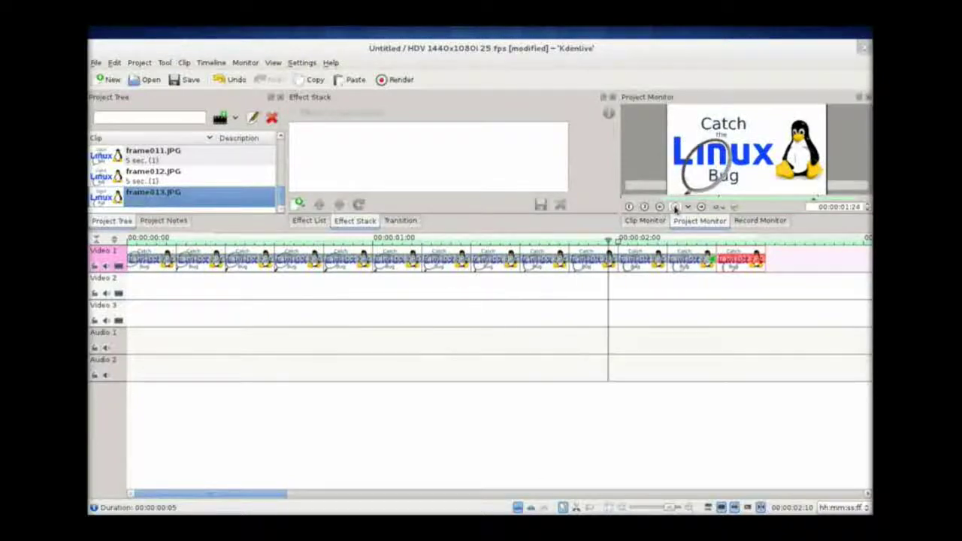